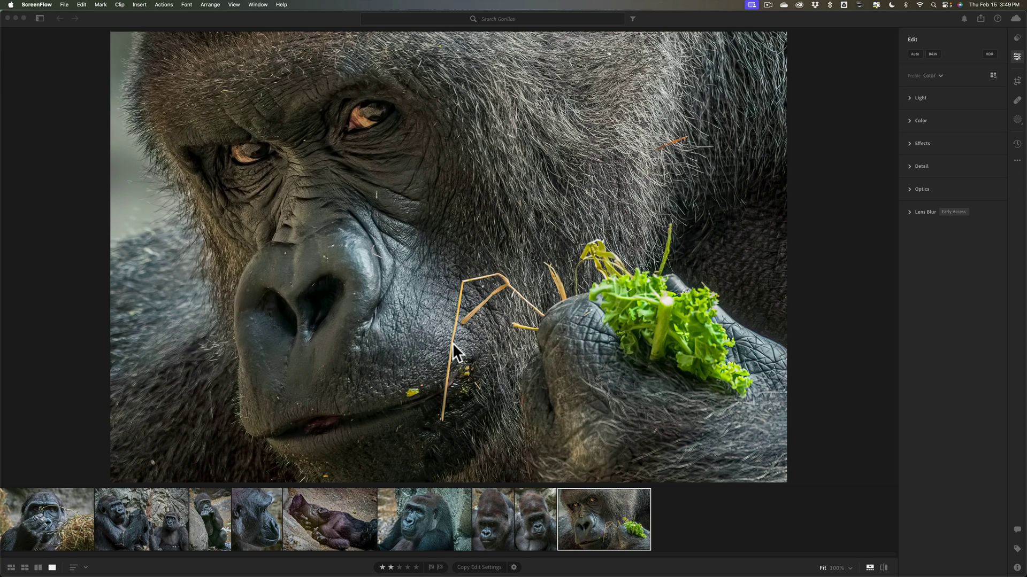
# Step: View the two upright gorilla portraits full size, ending on the close-up of the gorilla holding kale
pyautogui.click(490, 502)
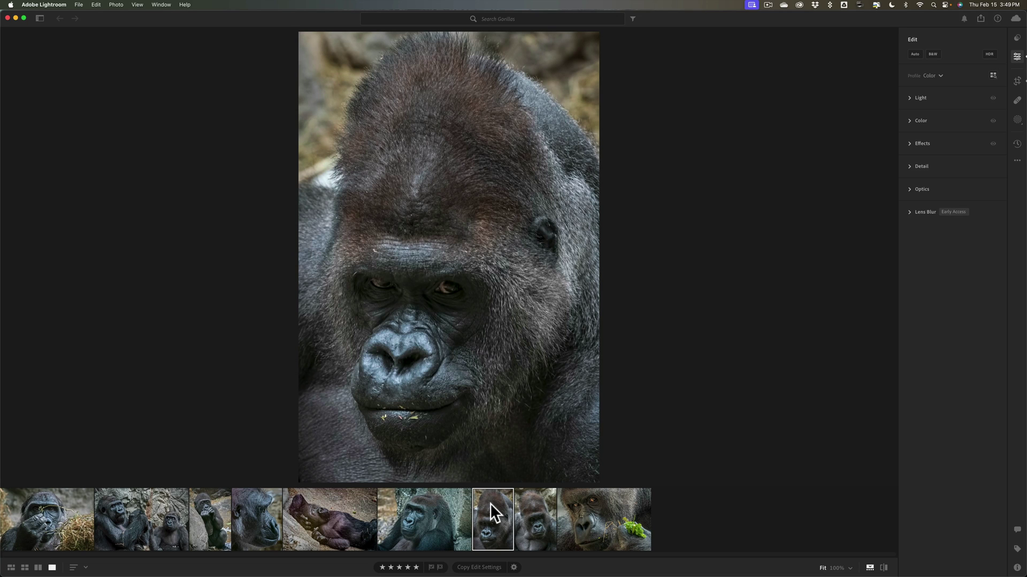
pyautogui.click(533, 508)
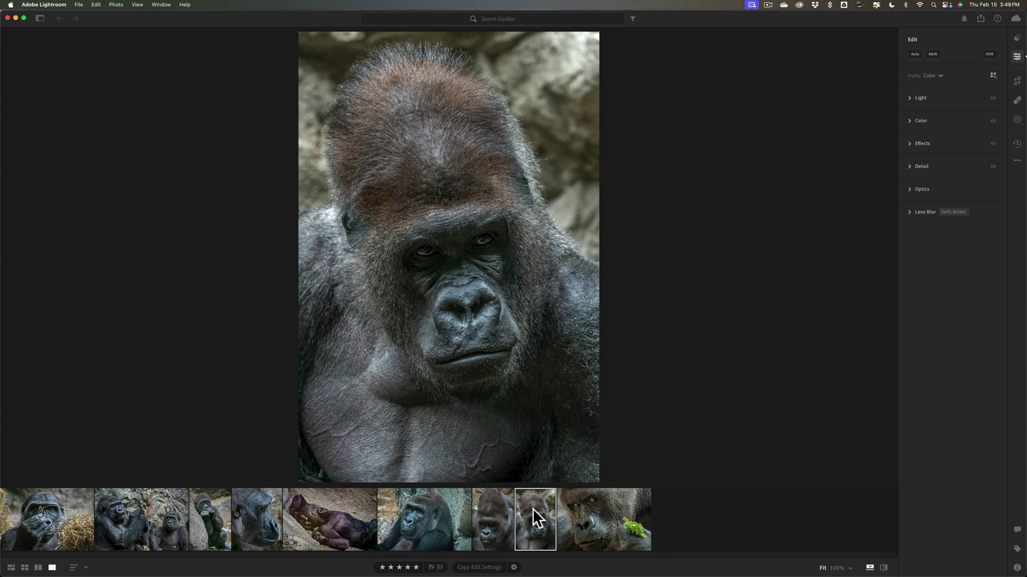
pyautogui.click(613, 512)
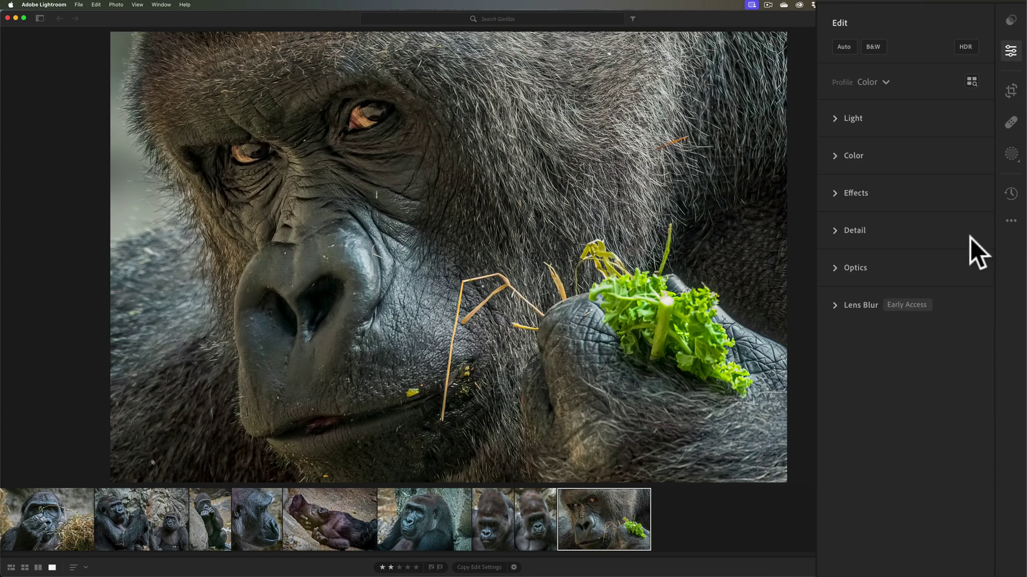
# Step: Turn on the histogram and the Color Calibration controls for the edit panel
pyautogui.click(1010, 220)
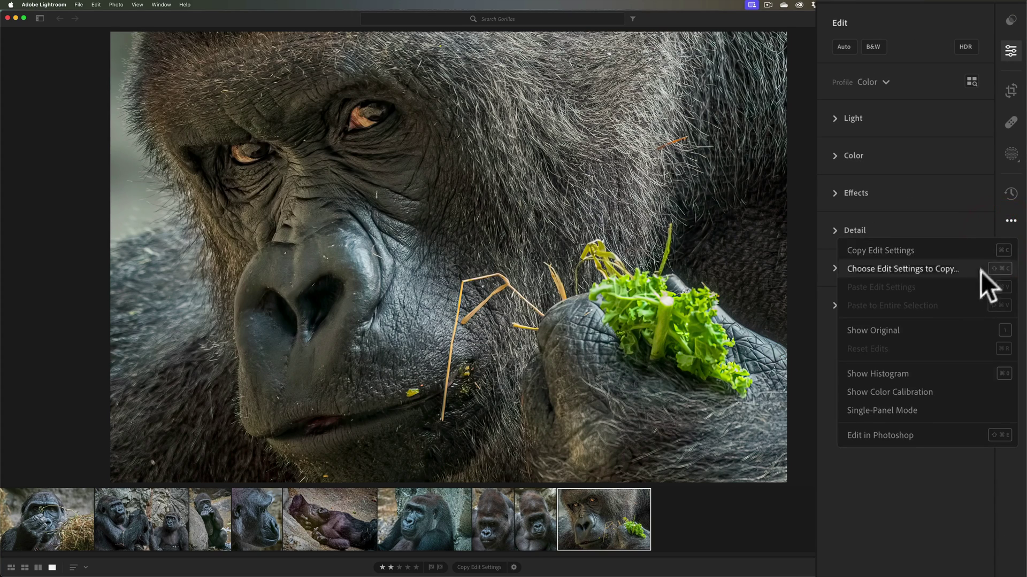
pyautogui.click(927, 369)
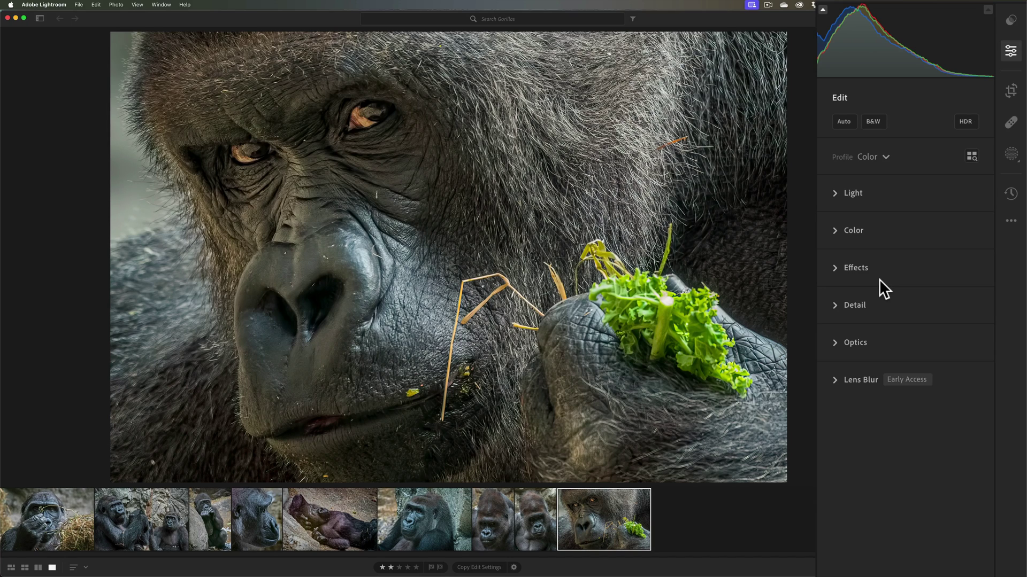
pyautogui.click(1010, 221)
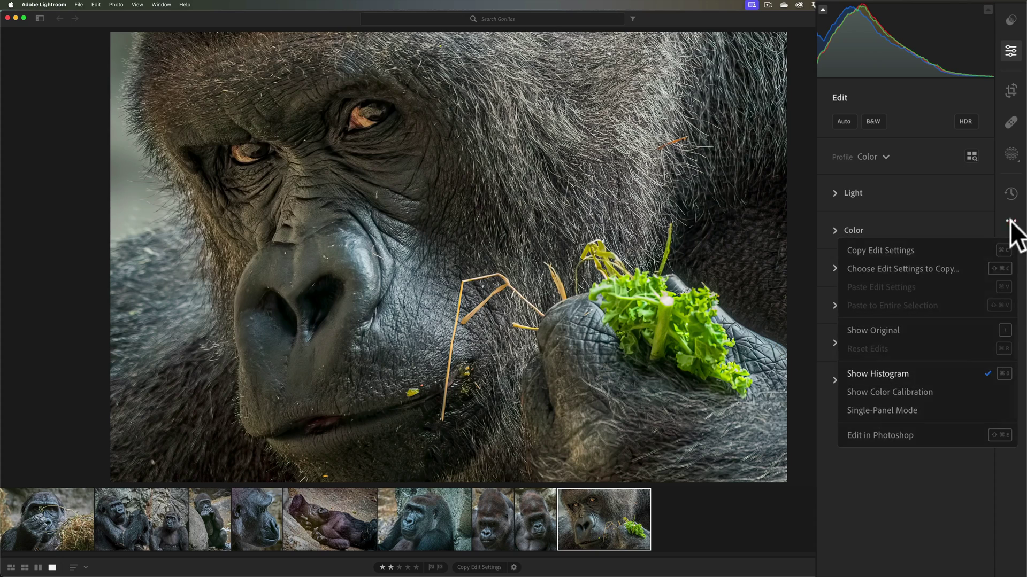
pyautogui.click(932, 391)
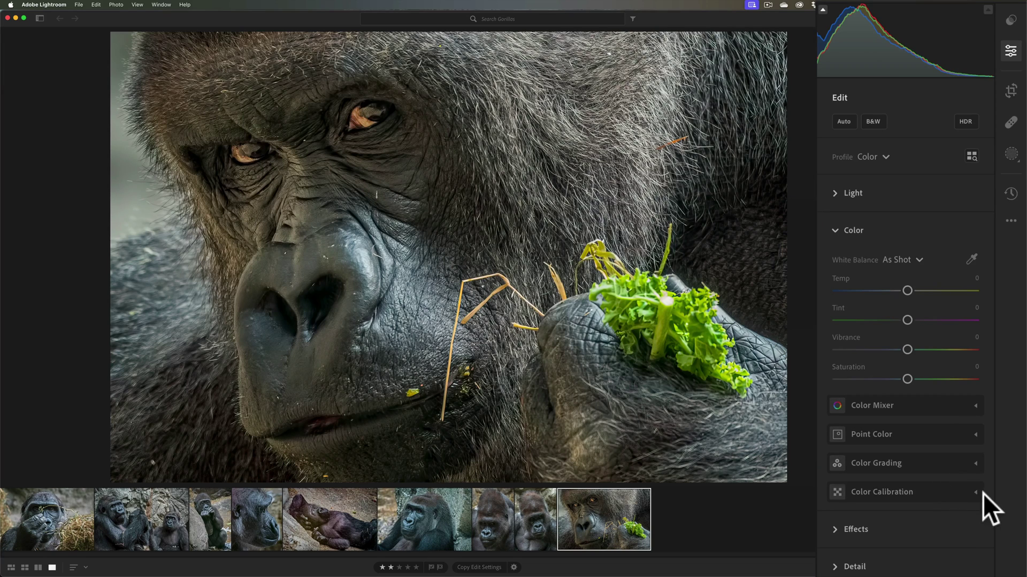
# Step: Look over the Color Calibration options, collapse them, and expand the Light and Effects sections
pyautogui.click(994, 325)
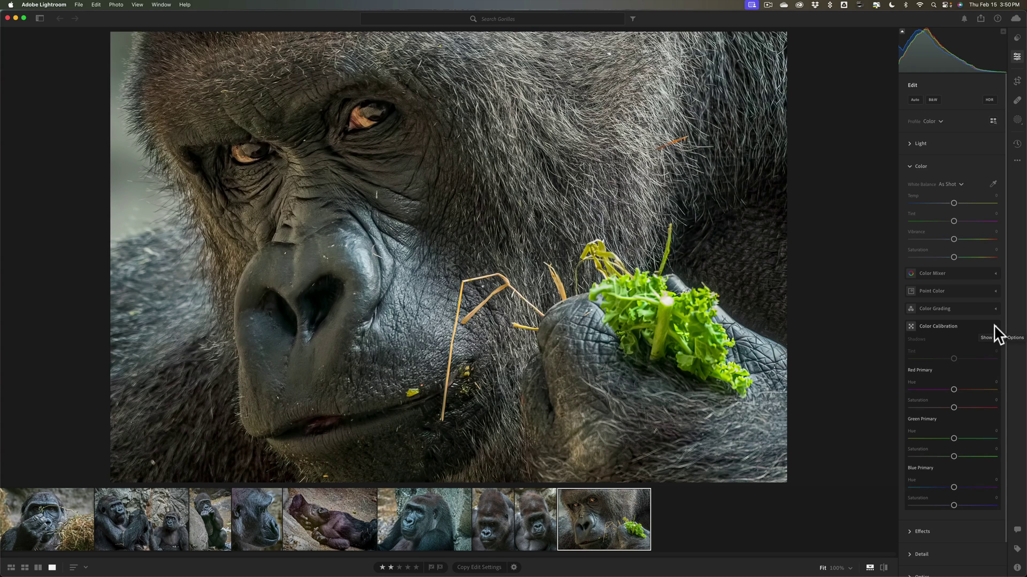
pyautogui.click(993, 325)
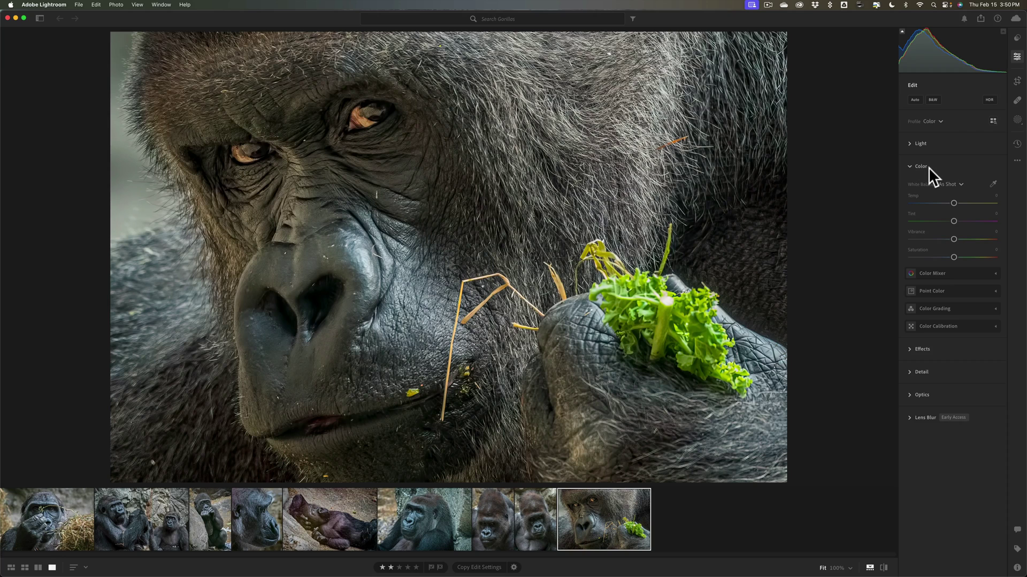
pyautogui.click(909, 144)
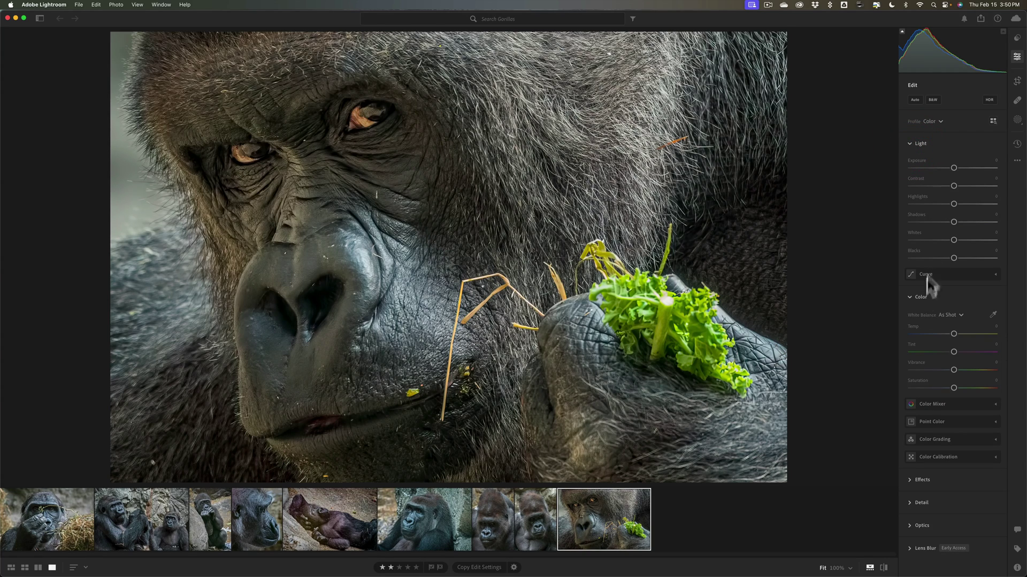
pyautogui.click(908, 479)
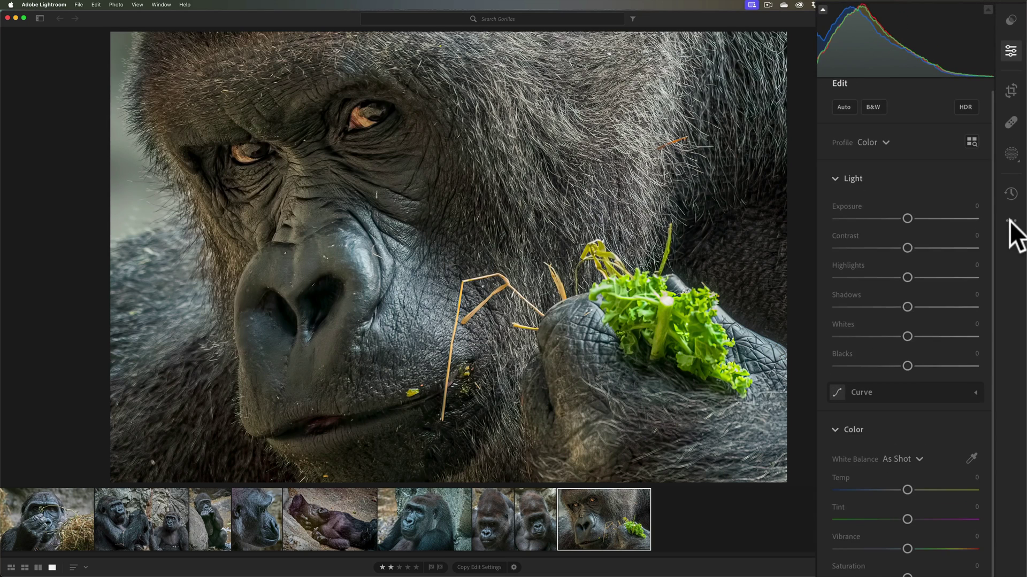
# Step: Turn on Single-Panel Mode and test it by opening the Detail and Color sections, leaving all sections collapsed
pyautogui.click(1010, 220)
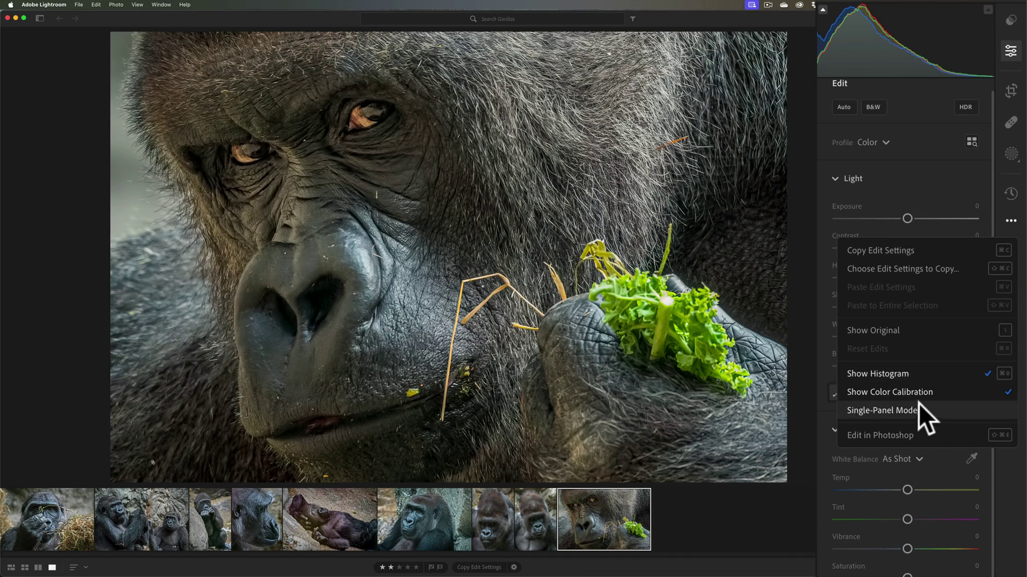
pyautogui.click(917, 405)
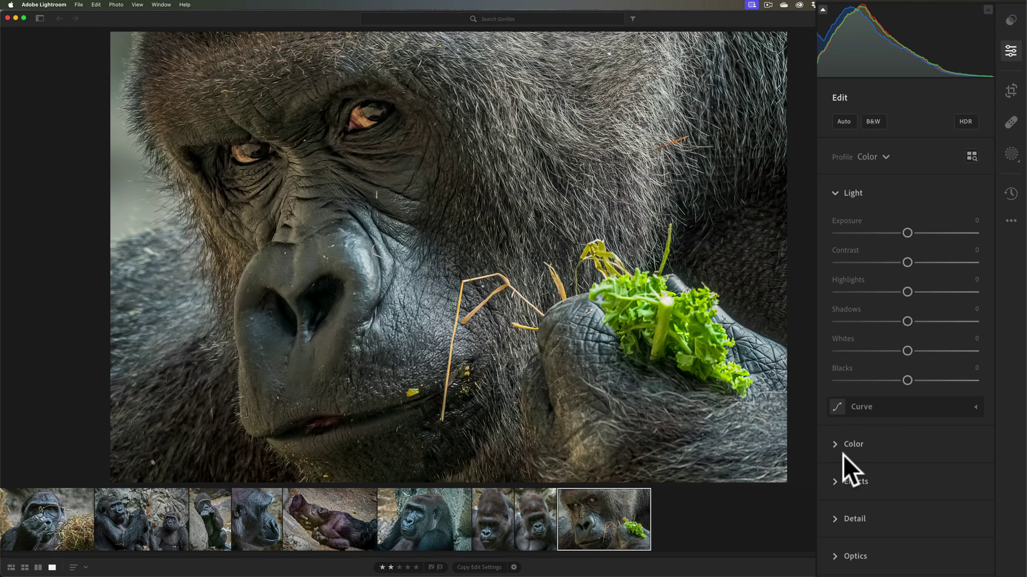
pyautogui.click(833, 519)
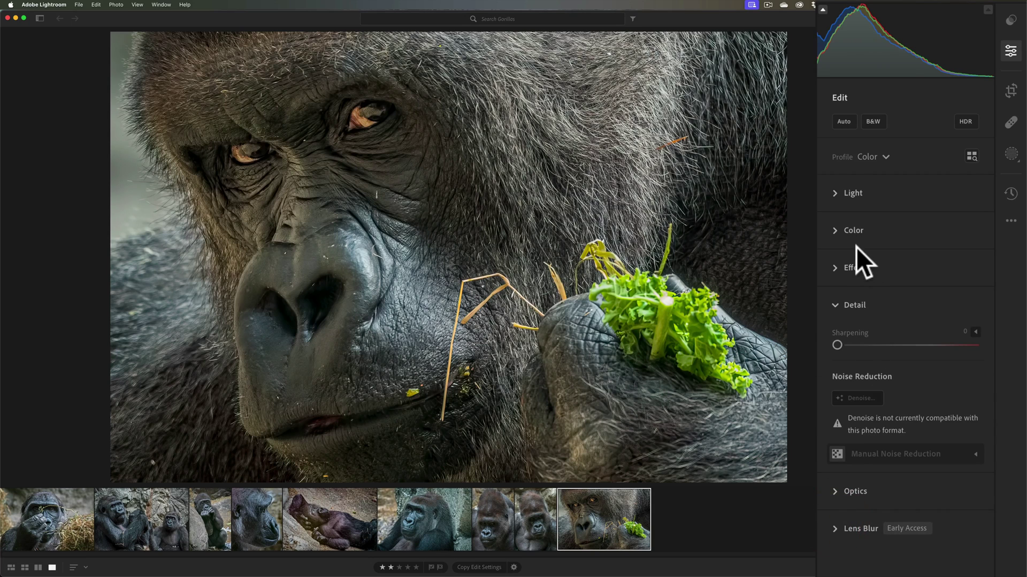
pyautogui.click(835, 230)
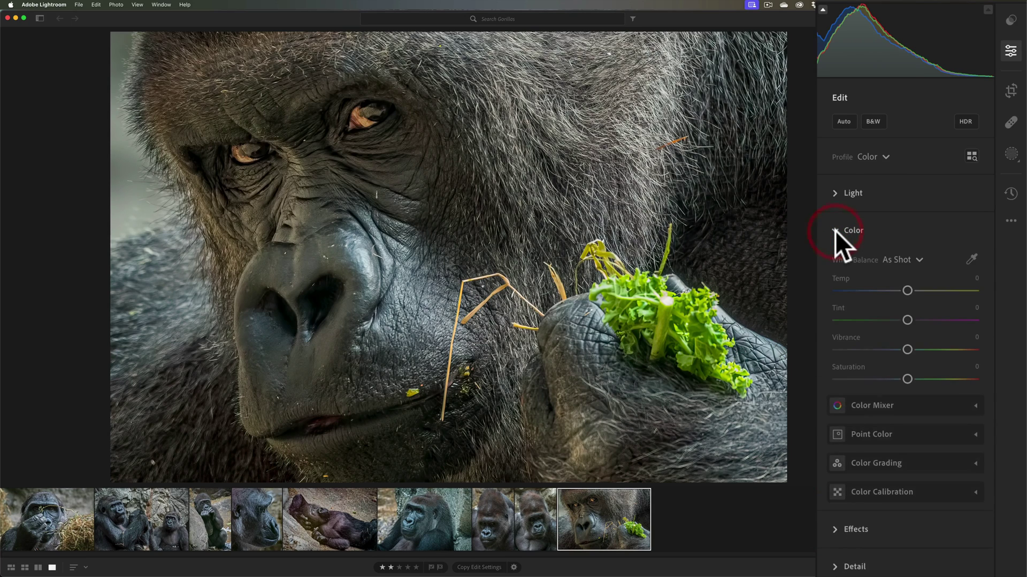
pyautogui.click(836, 231)
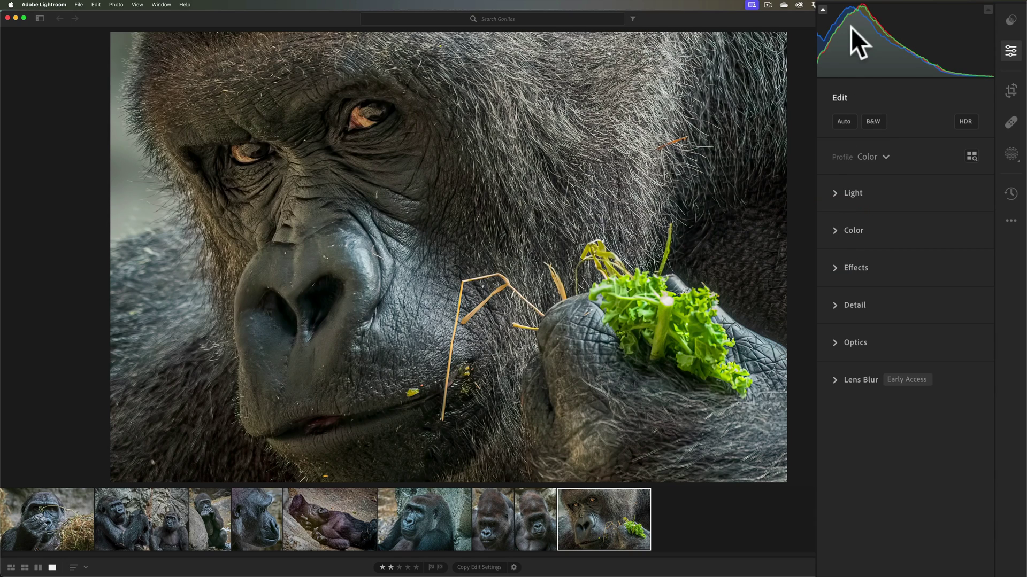
pyautogui.click(833, 230)
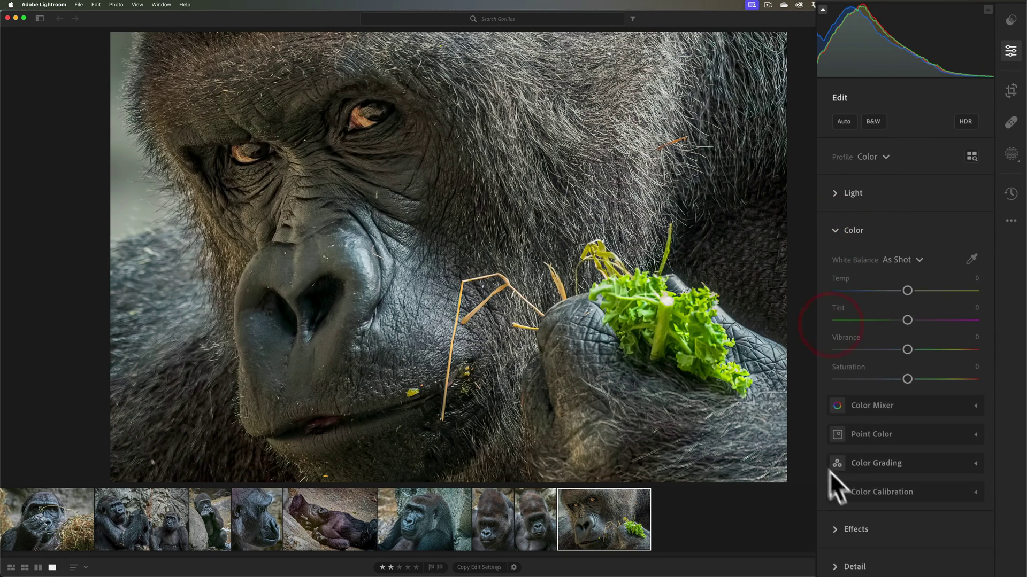
pyautogui.click(841, 231)
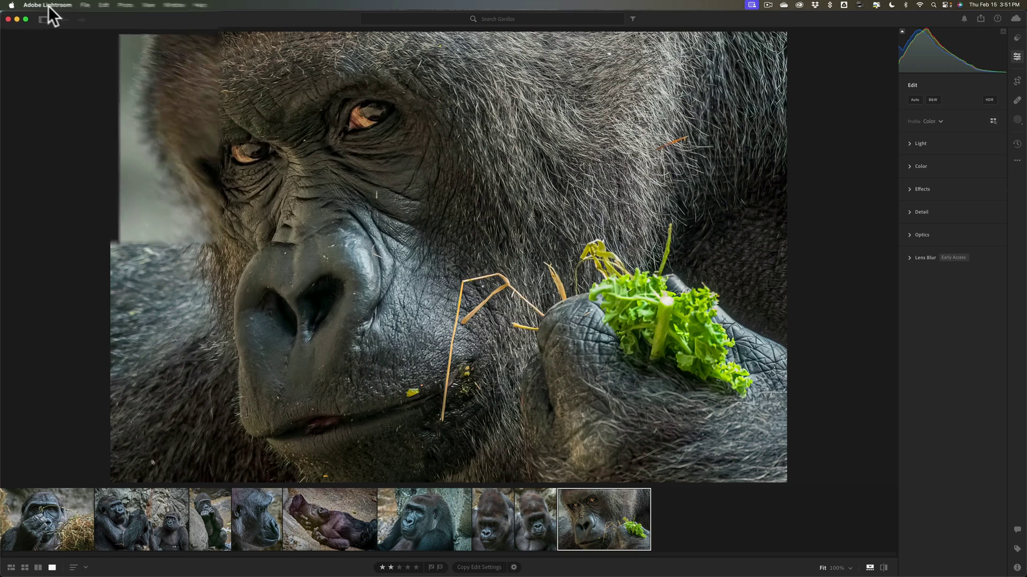
# Step: Try setting the interface text size to Large in the Interface preferences
pyautogui.click(90, 13)
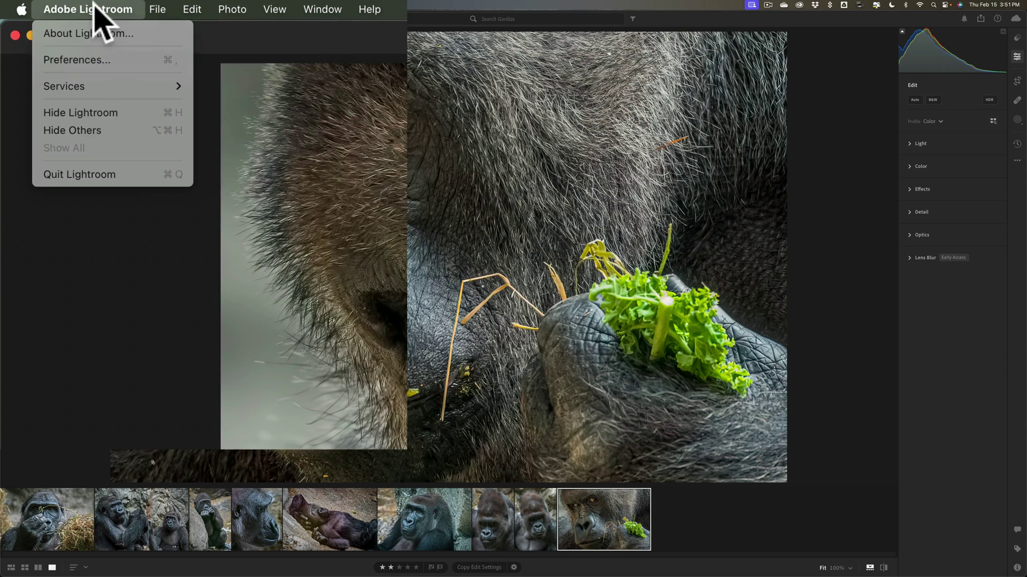
pyautogui.click(92, 56)
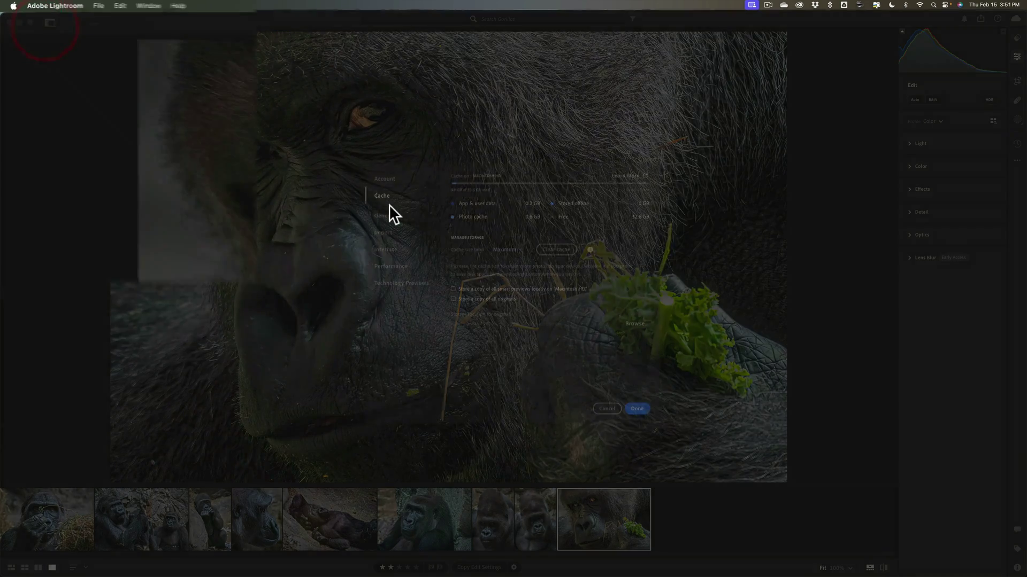
pyautogui.click(263, 198)
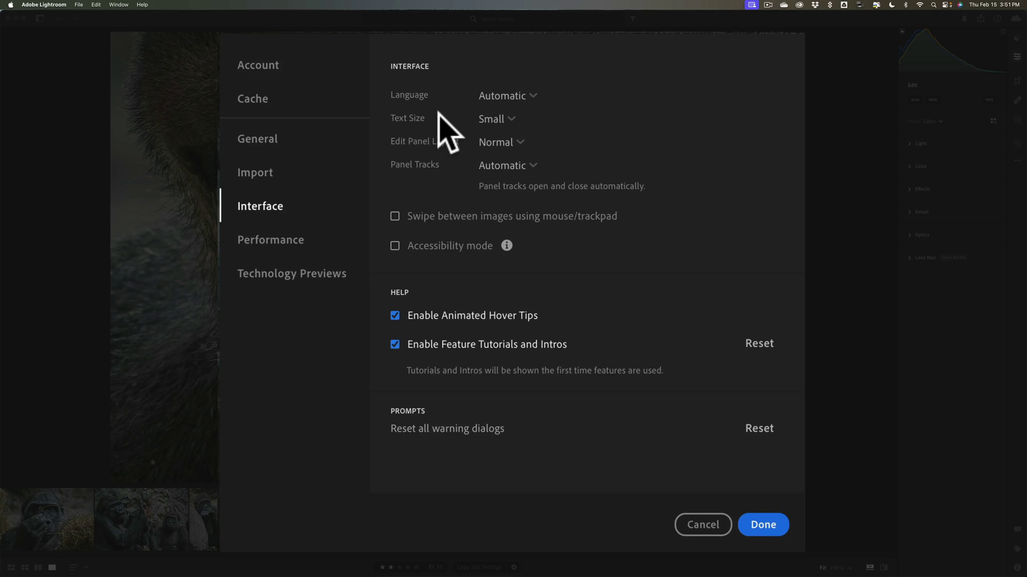
pyautogui.click(511, 119)
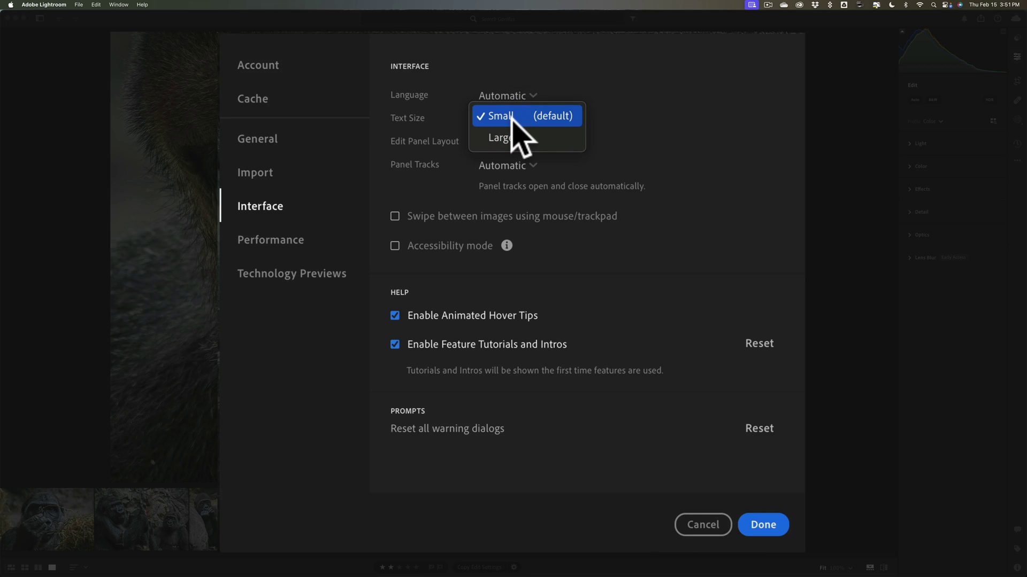
pyautogui.click(555, 137)
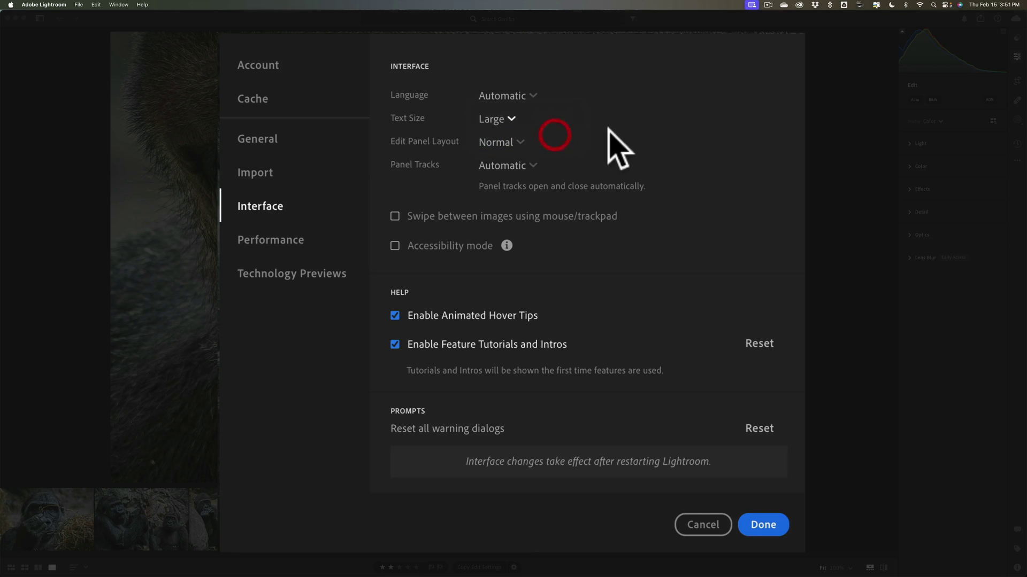
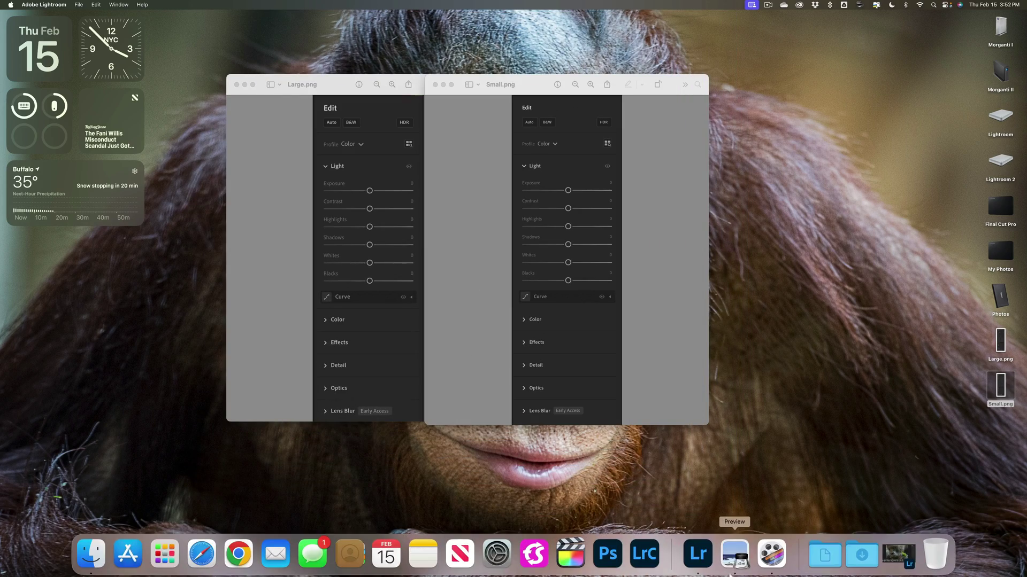
# Step: Switch back to Lightroom, look at the Edit Panel Layout choices in the Interface preferences, and cancel the preferences
pyautogui.click(706, 555)
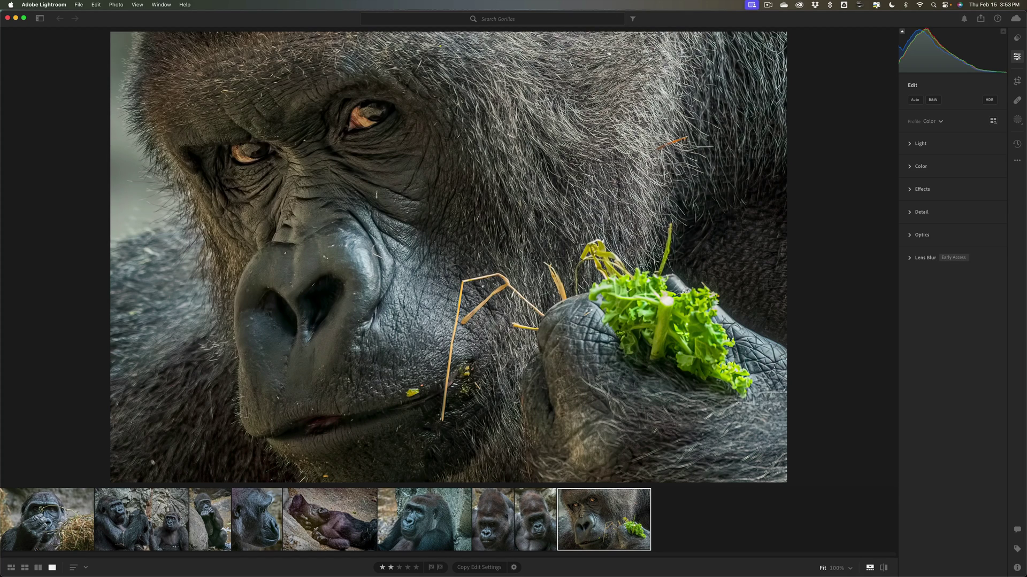
pyautogui.click(53, 4)
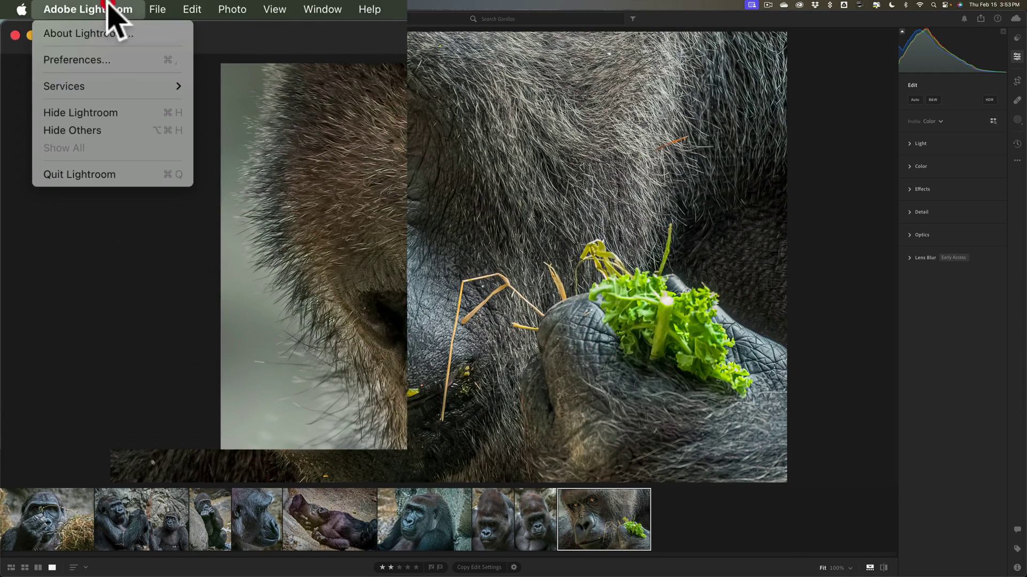
pyautogui.click(88, 59)
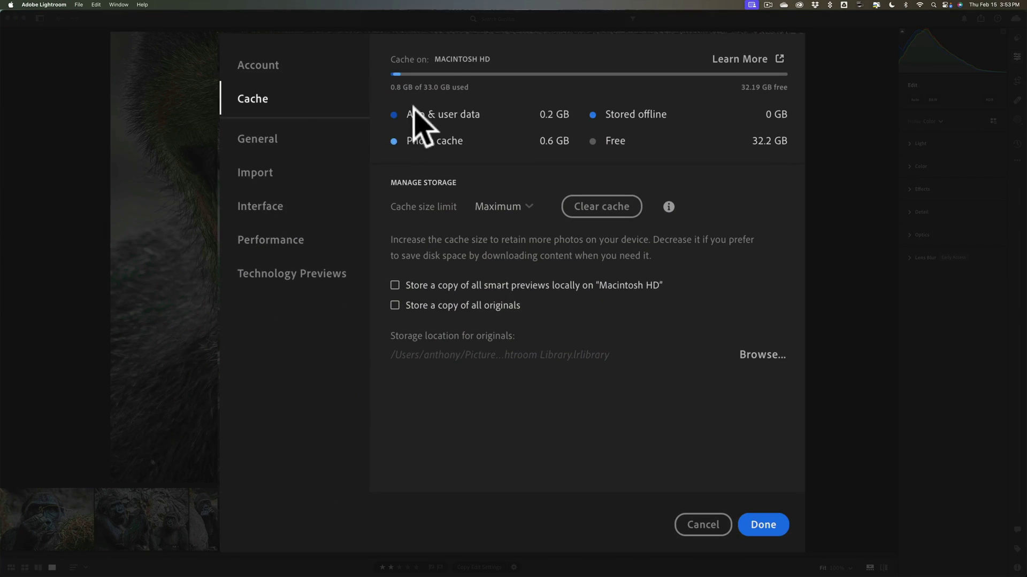
pyautogui.click(262, 206)
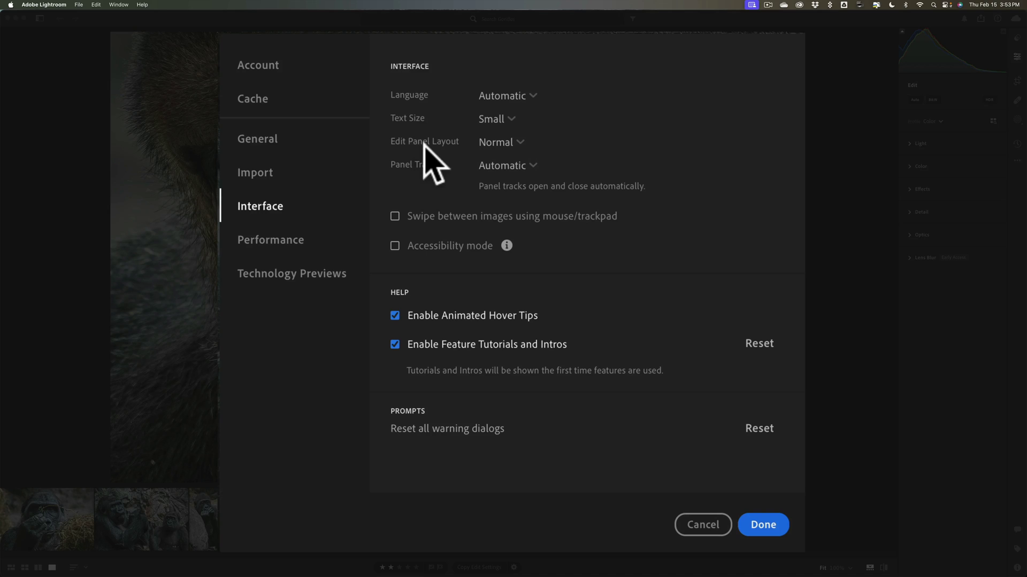
pyautogui.click(507, 142)
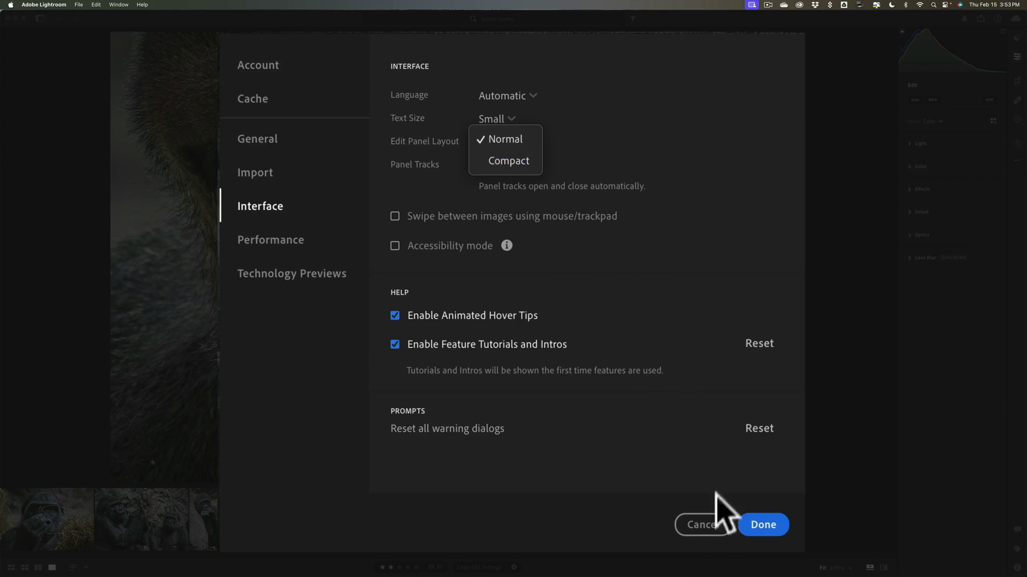
pyautogui.click(694, 526)
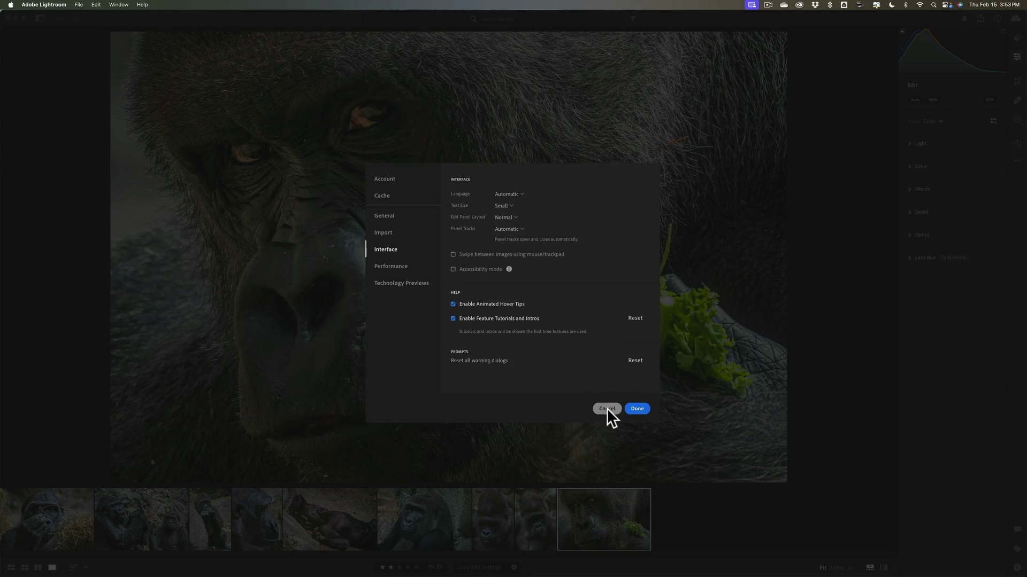
pyautogui.click(606, 408)
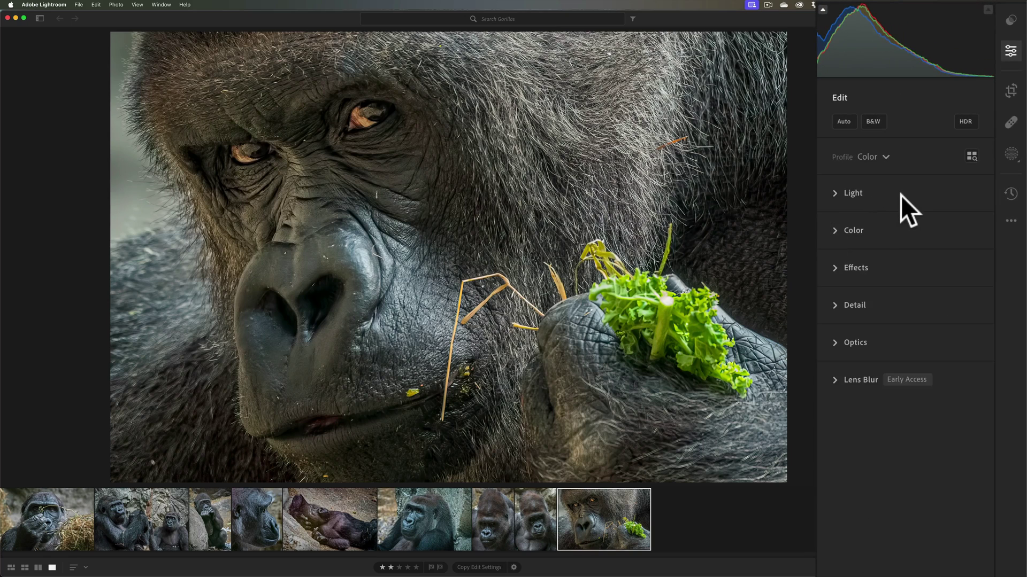
# Step: Expand the Light section and set the edit panel layout to Compact
pyautogui.rightClick(900, 195)
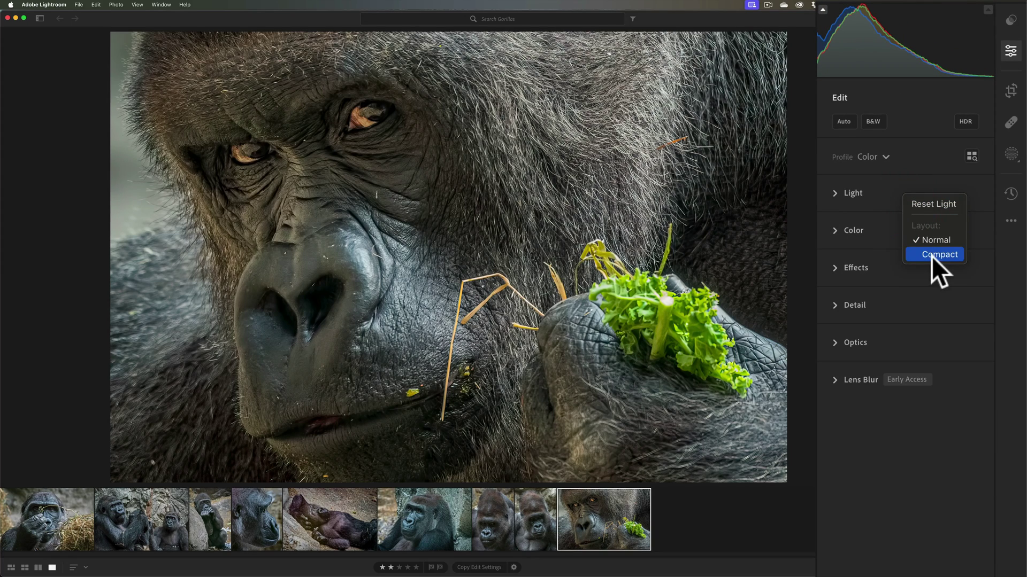
pyautogui.click(870, 186)
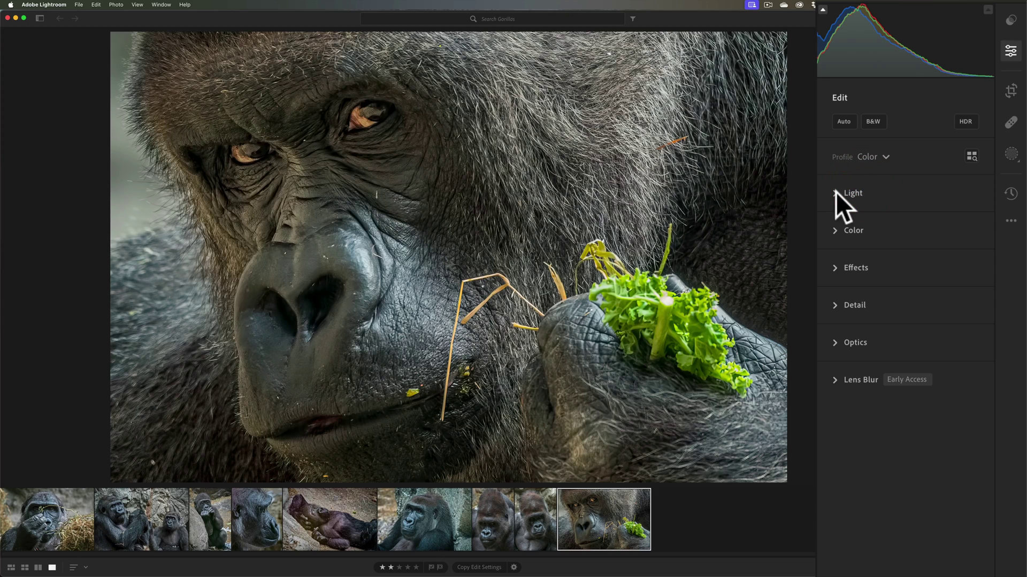
pyautogui.click(836, 193)
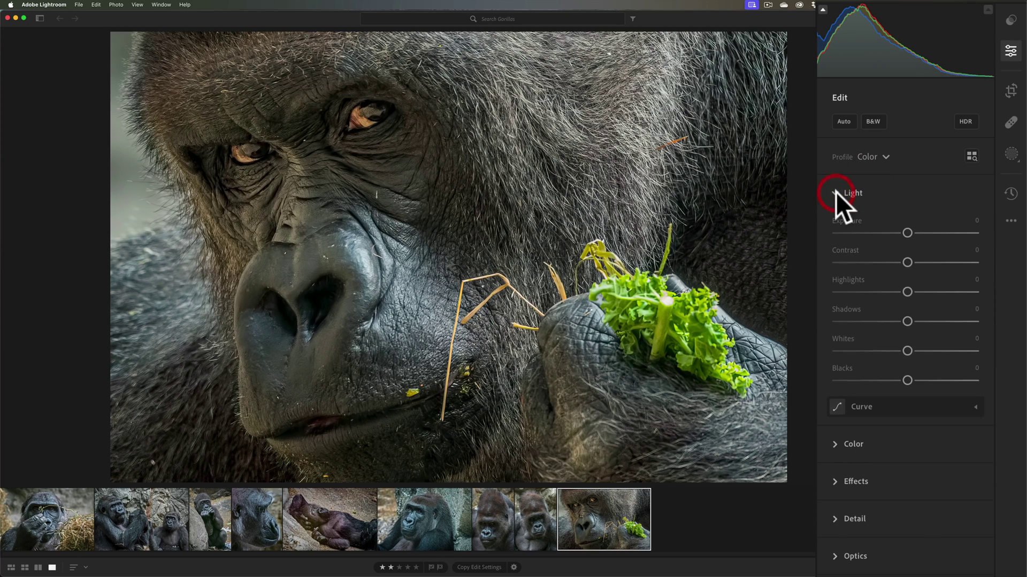
pyautogui.rightClick(882, 189)
pyautogui.click(909, 247)
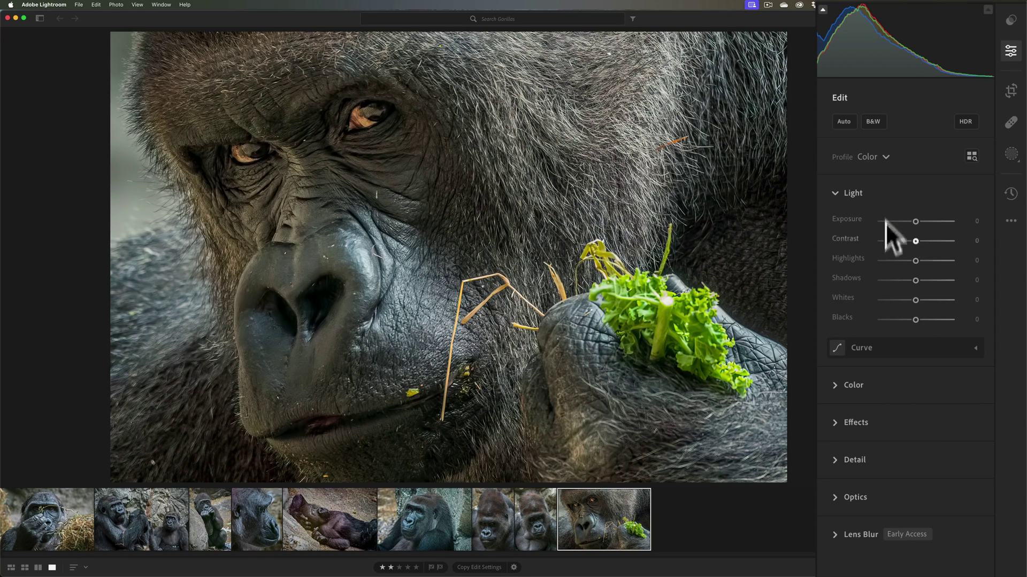
# Step: Try alternating the edit panel layout between Compact and Normal from the Light section, ending on Normal, and collapse Light
pyautogui.rightClick(901, 188)
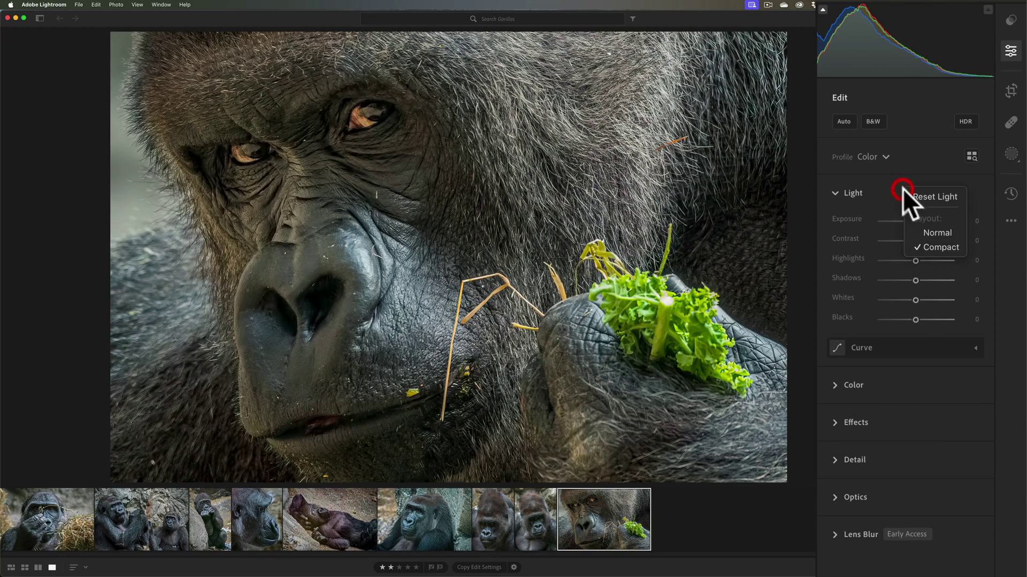
pyautogui.click(926, 232)
pyautogui.rightClick(901, 189)
pyautogui.click(923, 247)
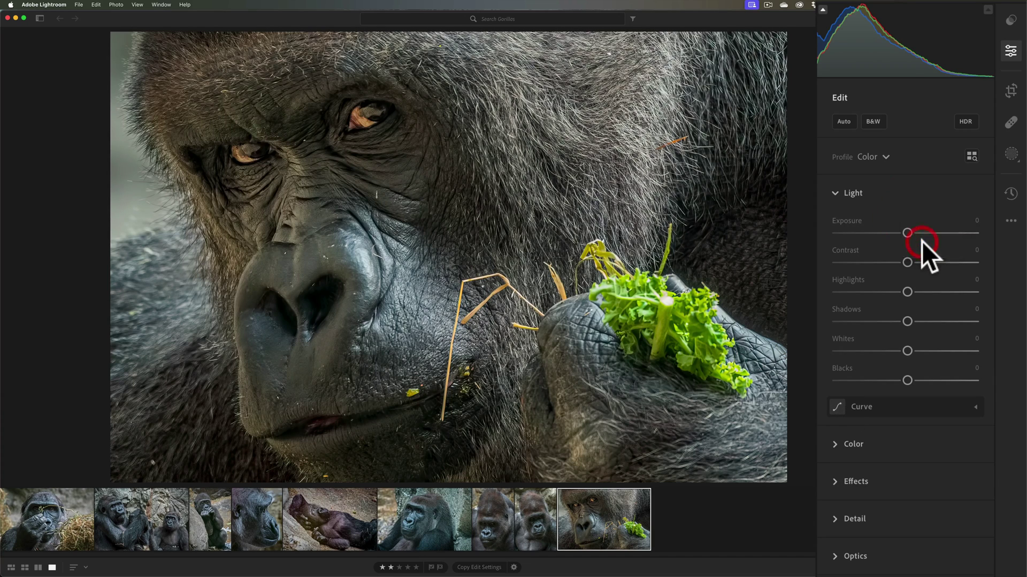
pyautogui.rightClick(902, 194)
pyautogui.click(921, 234)
pyautogui.click(836, 193)
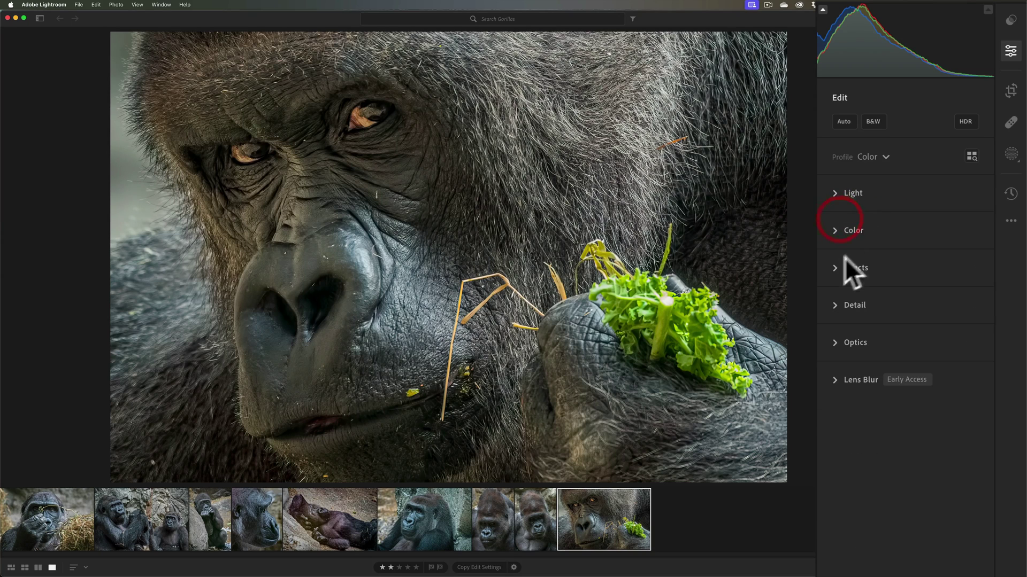
# Step: Try the Compact layout from the Effects section and expand the Light section to check its sliders
pyautogui.click(837, 266)
pyautogui.rightClick(901, 263)
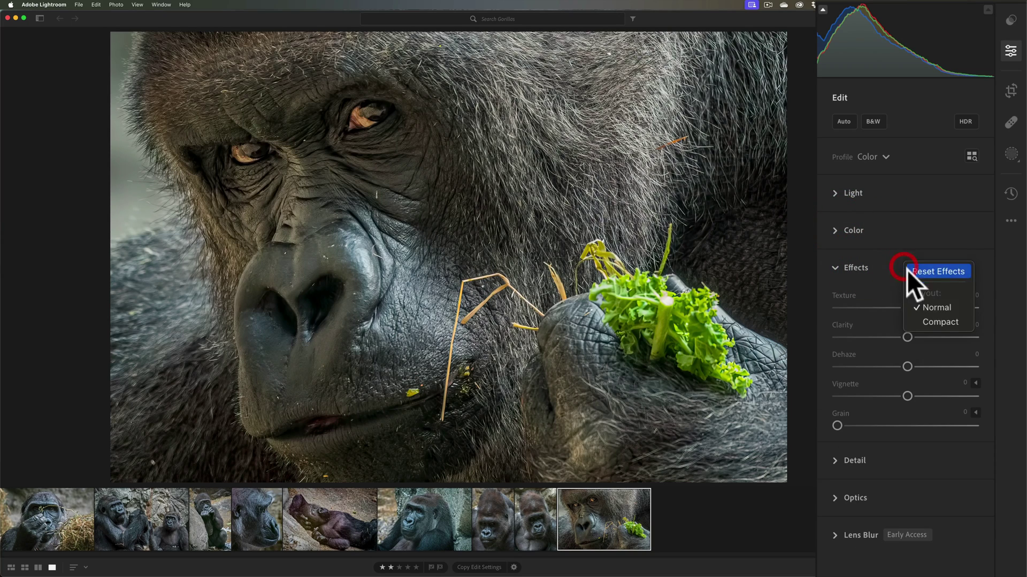
pyautogui.click(924, 321)
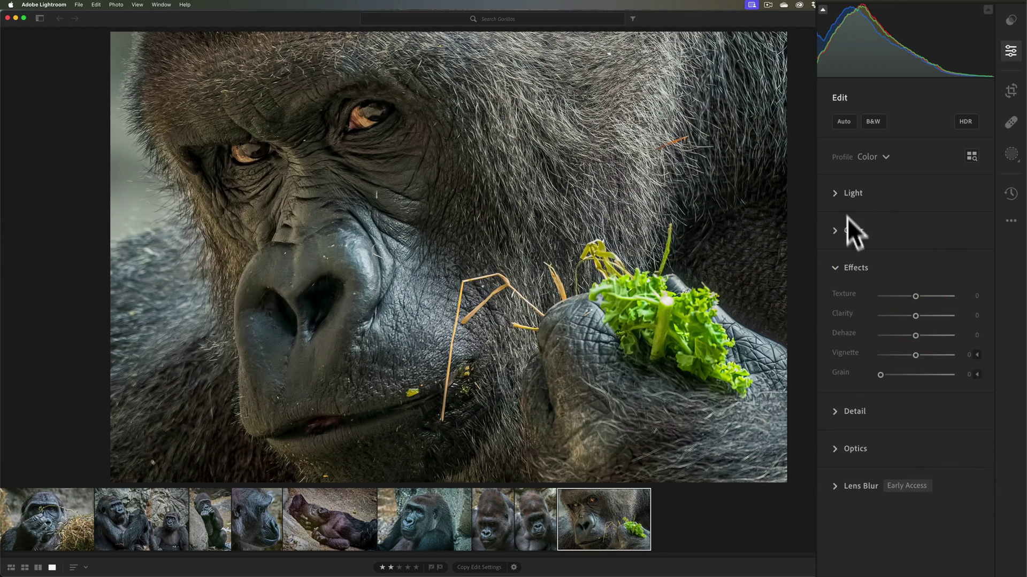
pyautogui.click(835, 193)
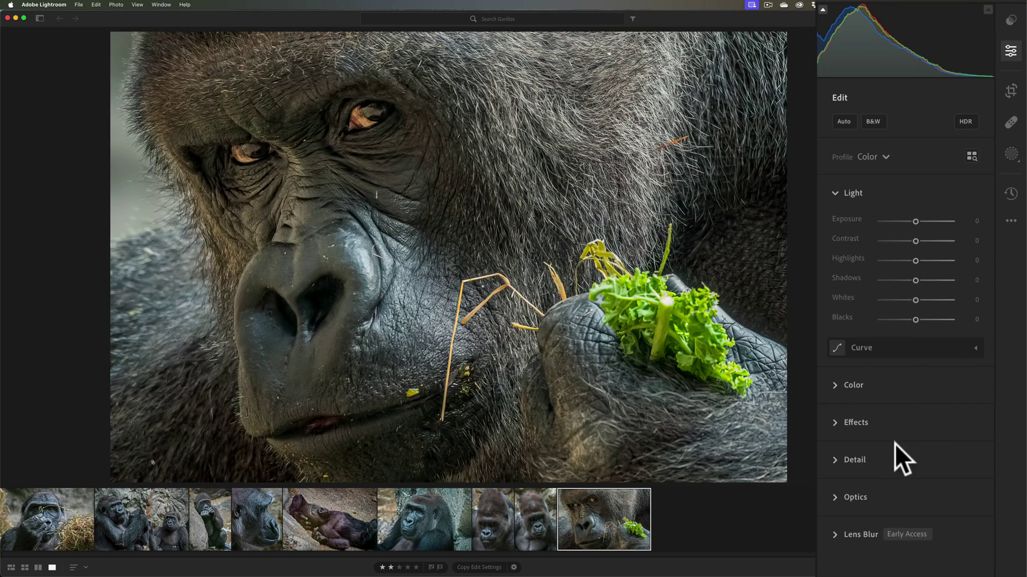
# Step: Set the edit panel layout to Normal from the Light section and collapse the section
pyautogui.rightClick(904, 195)
pyautogui.click(926, 233)
pyautogui.click(877, 193)
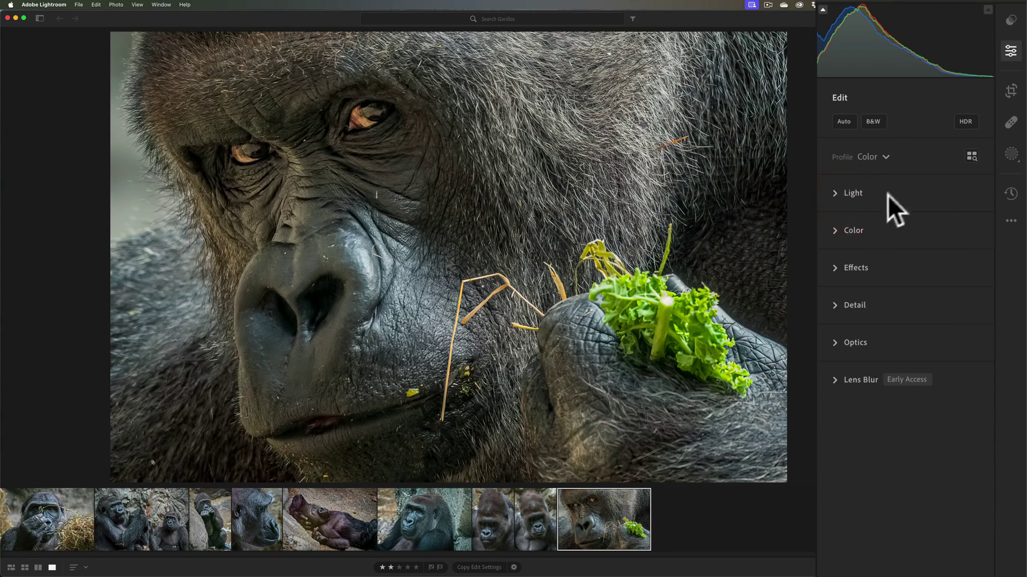
# Step: Look at the Panel Tracks choices in the Interface preferences and cancel the preferences
pyautogui.click(44, 5)
pyautogui.click(61, 31)
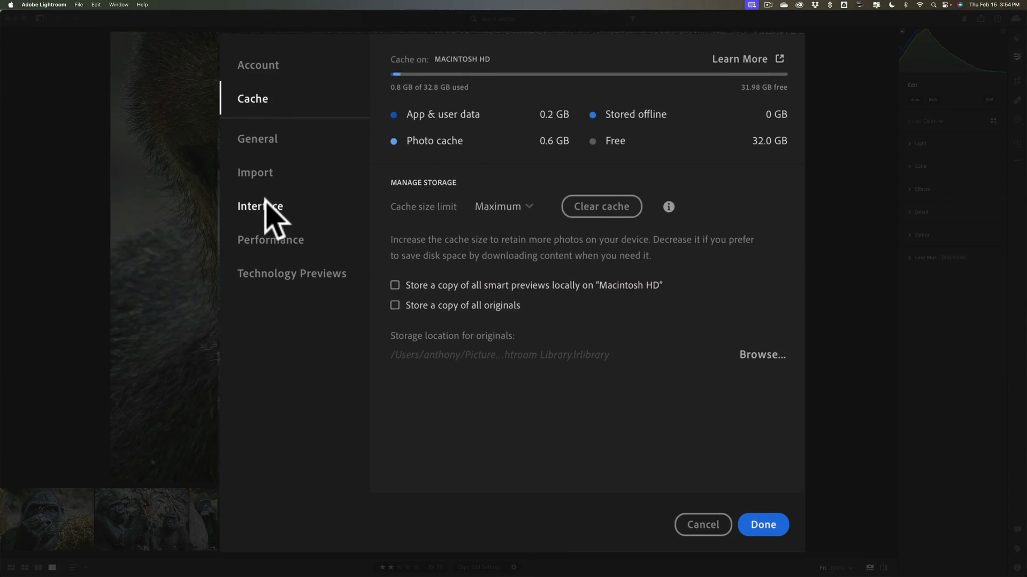
pyautogui.click(264, 199)
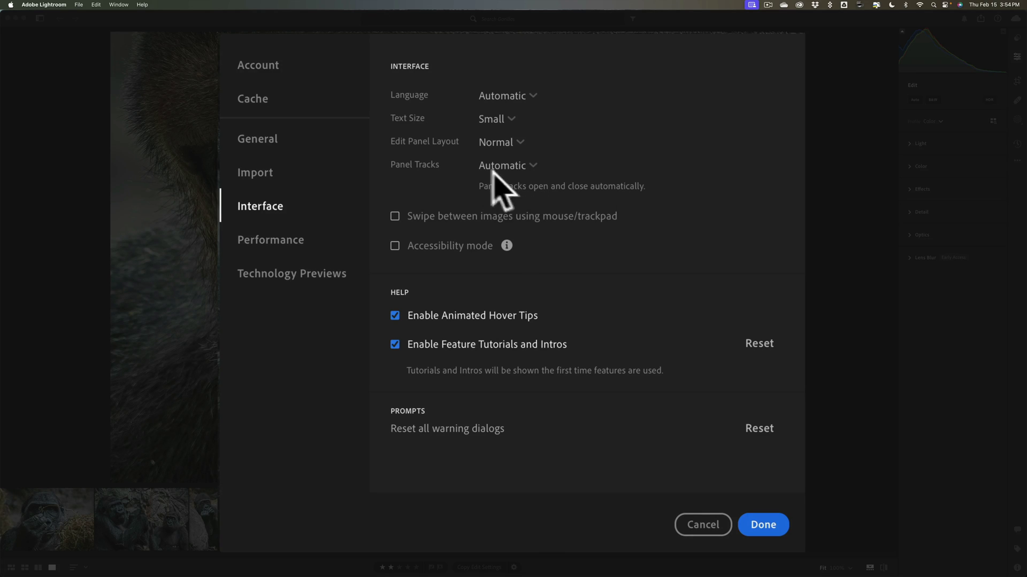
pyautogui.click(531, 166)
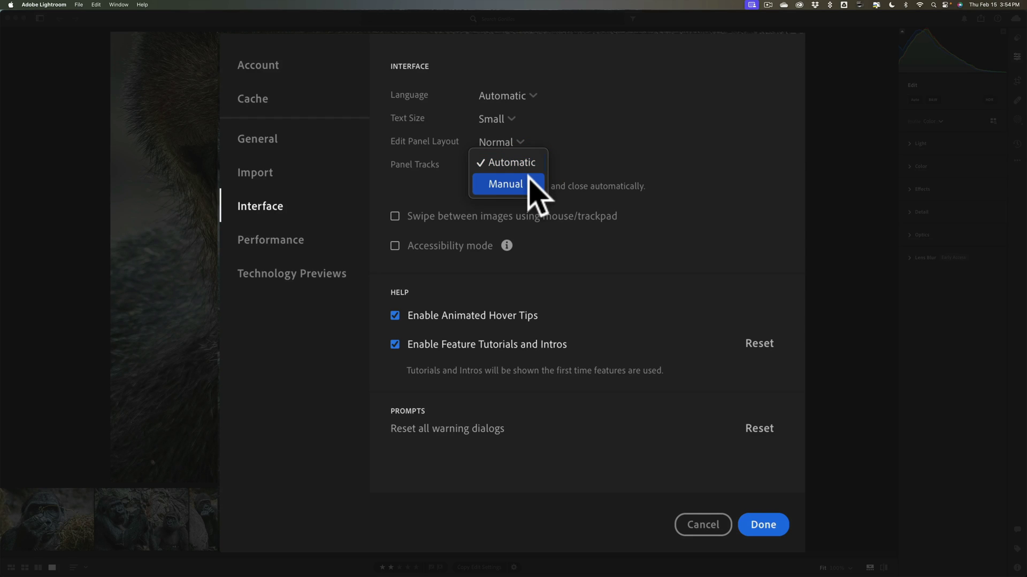
pyautogui.click(692, 514)
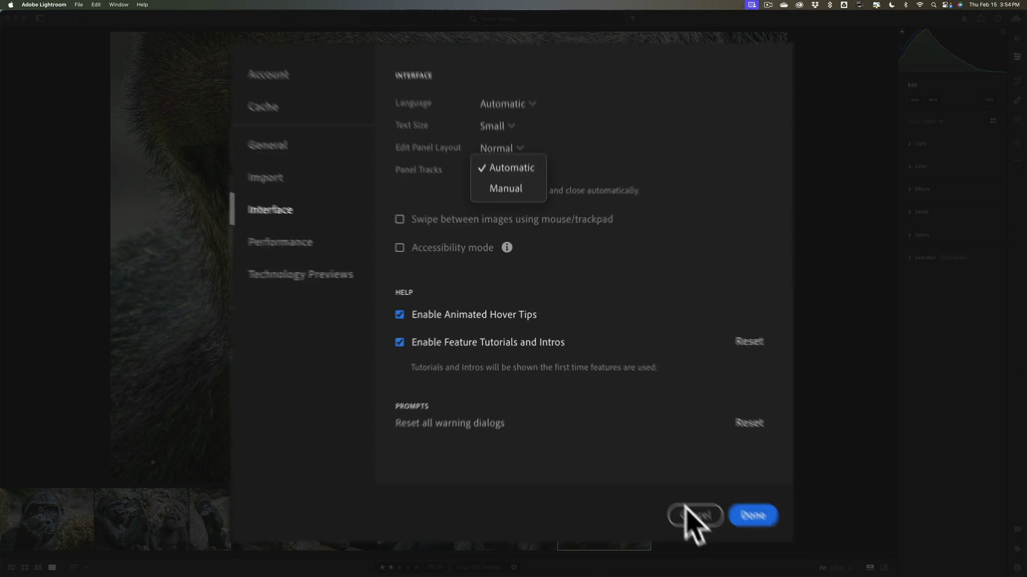
pyautogui.click(692, 514)
pyautogui.click(606, 409)
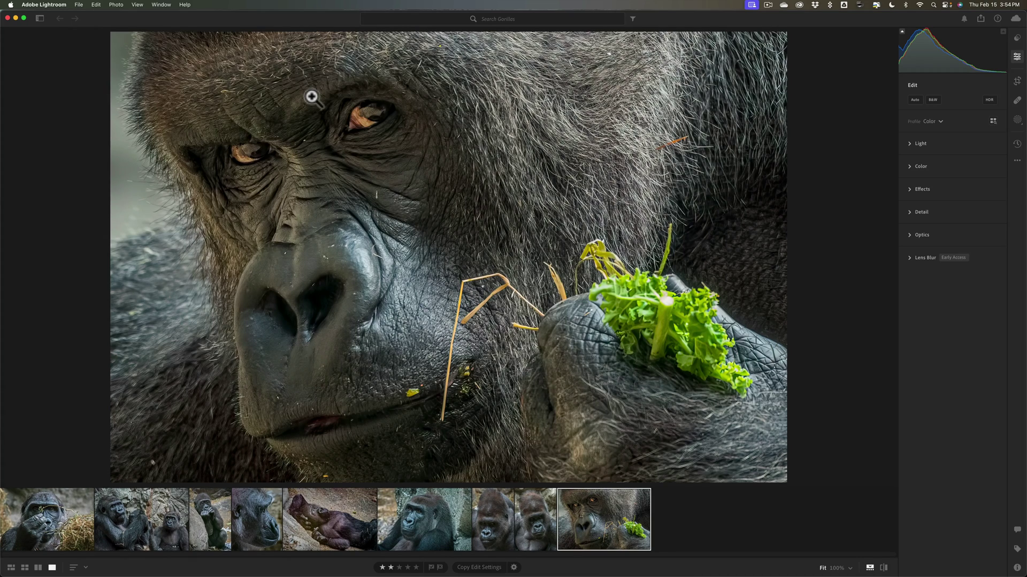
# Step: Test the automatic panel tracks by alternately opening the Photos panel and the Edit panel twice, ending on Edit
pyautogui.press('p')
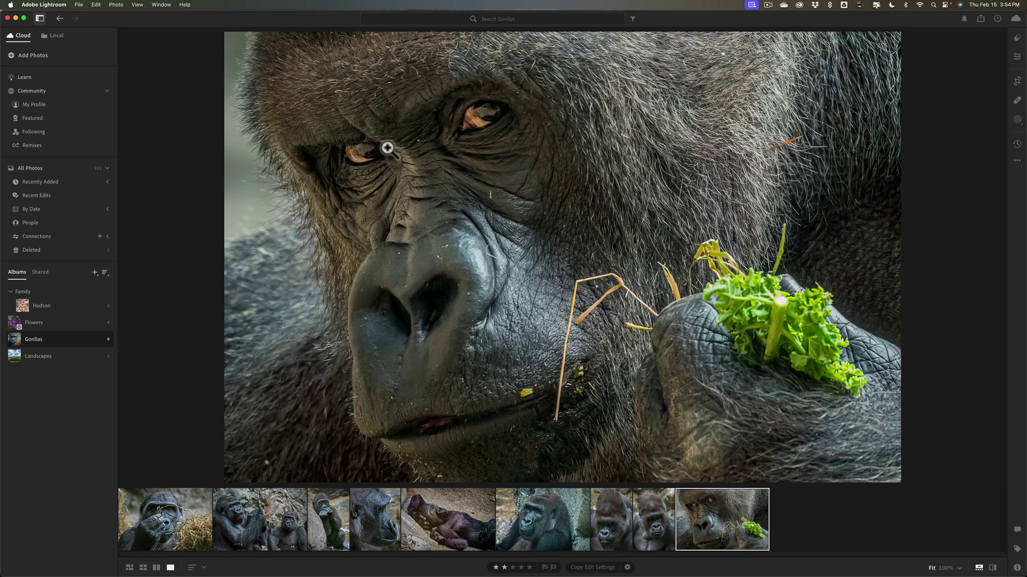
pyautogui.press('e')
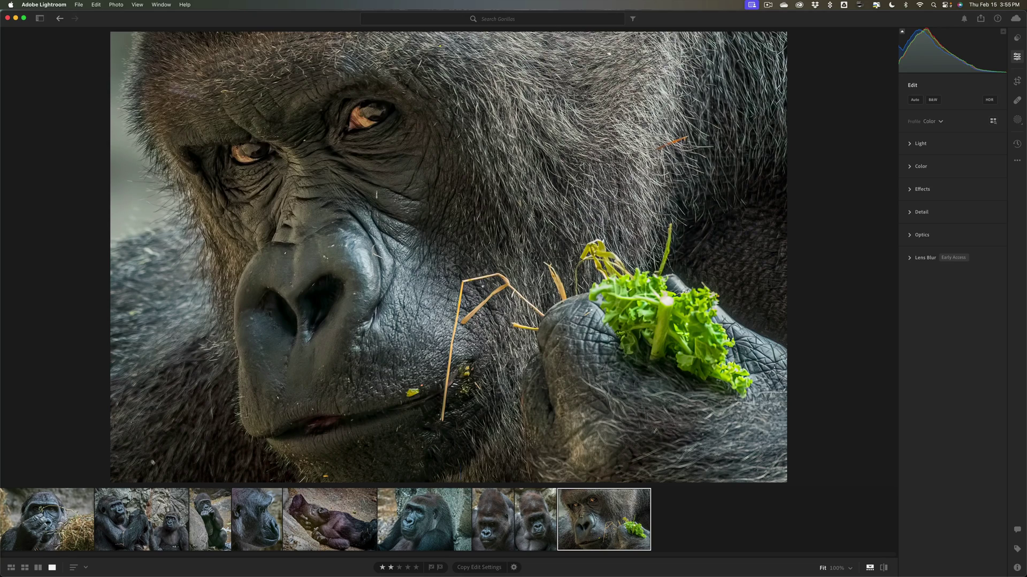
pyautogui.click(40, 18)
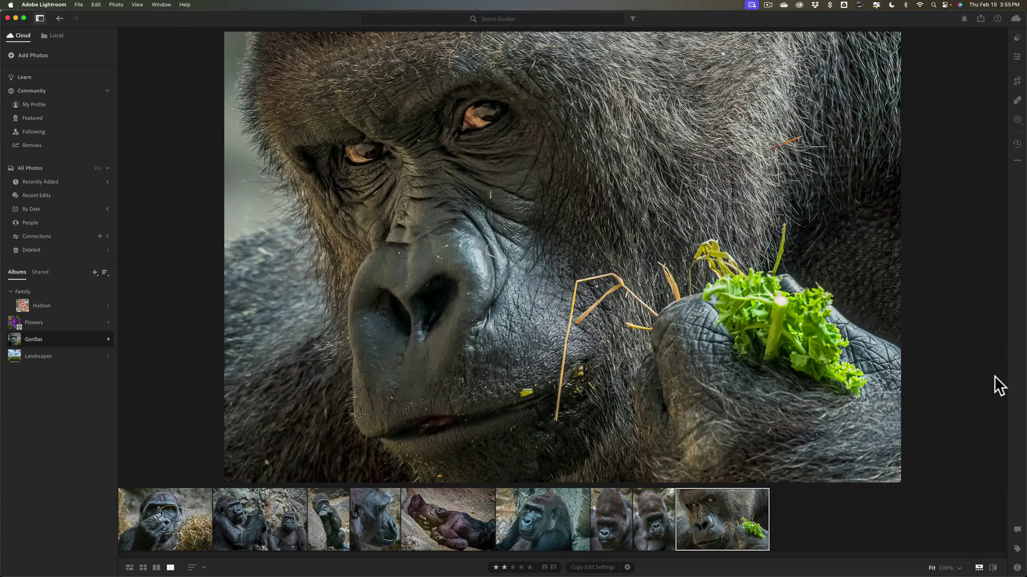
pyautogui.click(1018, 55)
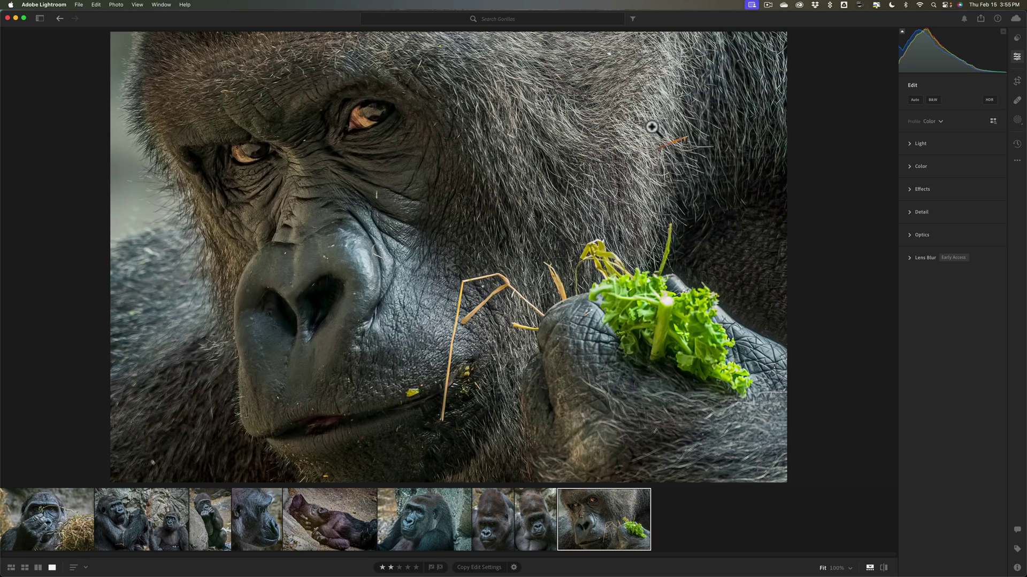
# Step: Set Panel Tracks to Manual in the Interface preferences and save the change
pyautogui.click(53, 5)
pyautogui.click(86, 57)
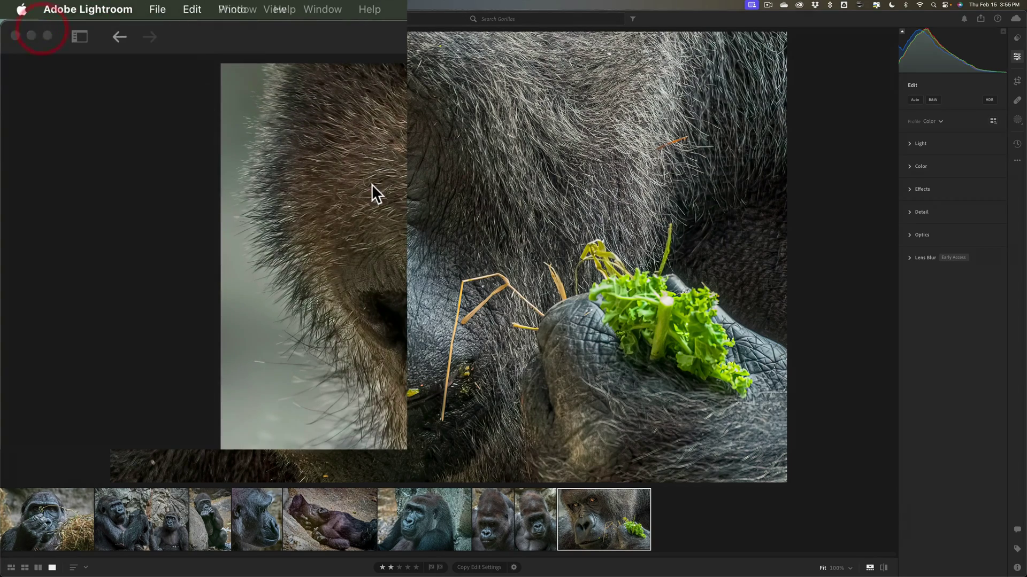
pyautogui.click(260, 208)
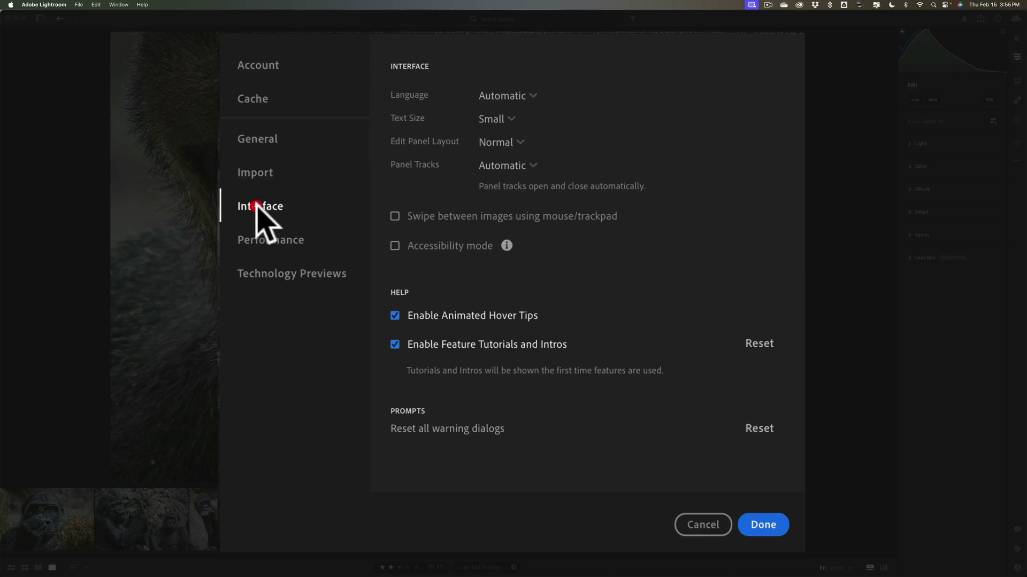
pyautogui.click(510, 165)
pyautogui.click(517, 184)
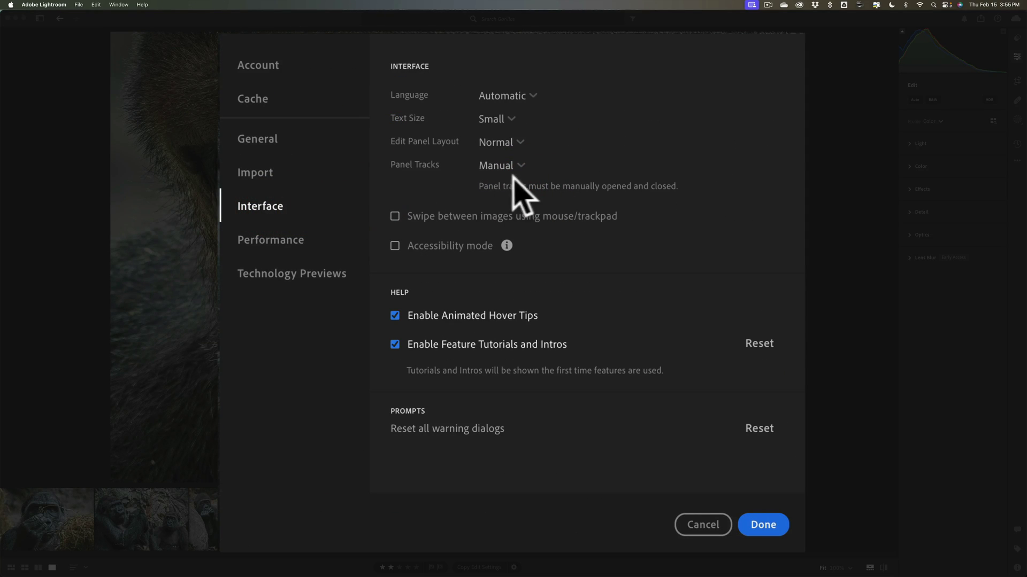
pyautogui.click(757, 525)
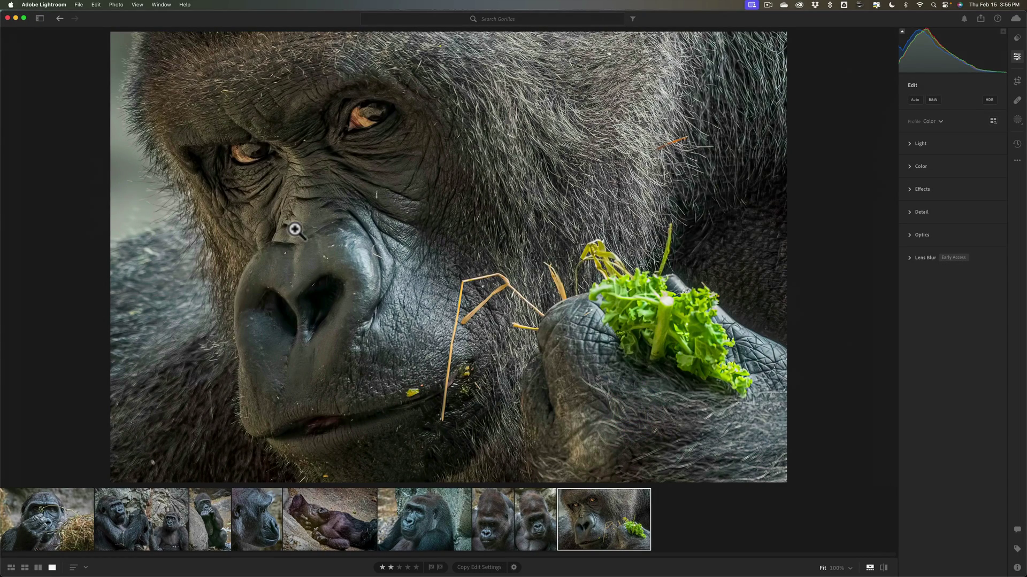
# Step: Test the manual panel tracks by showing and hiding the Photos and Edit panels independently, leaving only the Edit panel open
pyautogui.press('p')
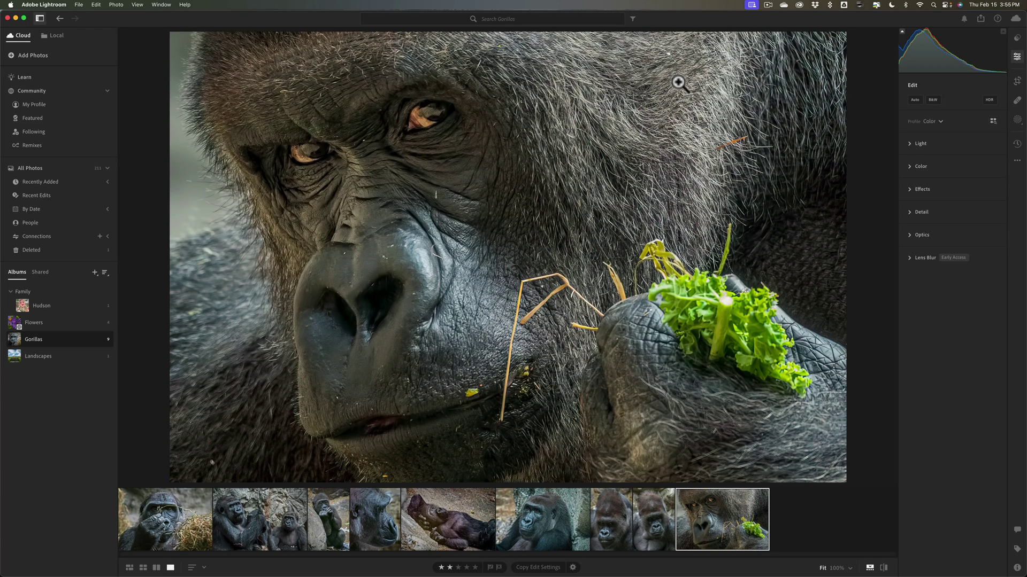
pyautogui.press('e')
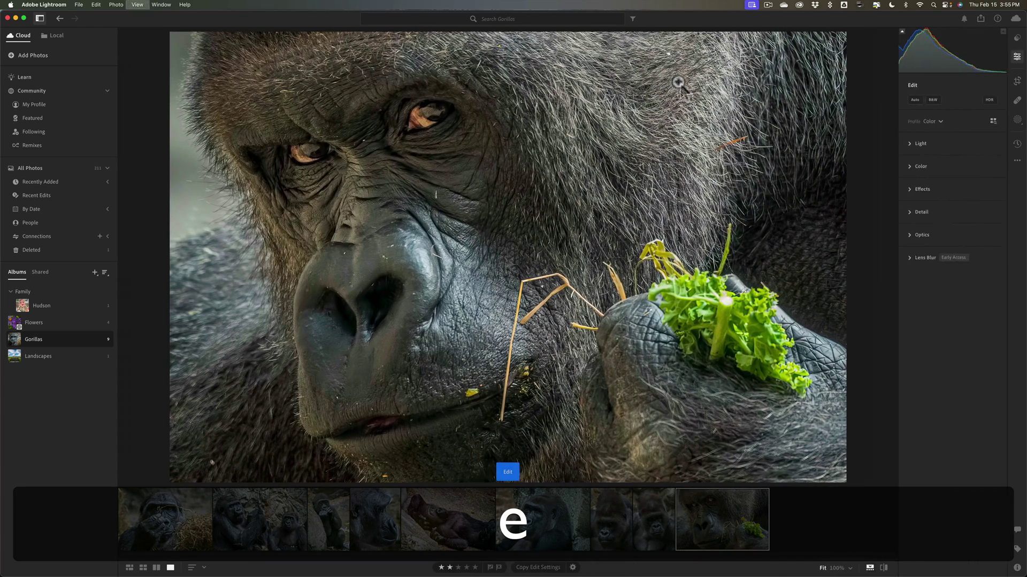
pyautogui.hotkey('shift', 'p')
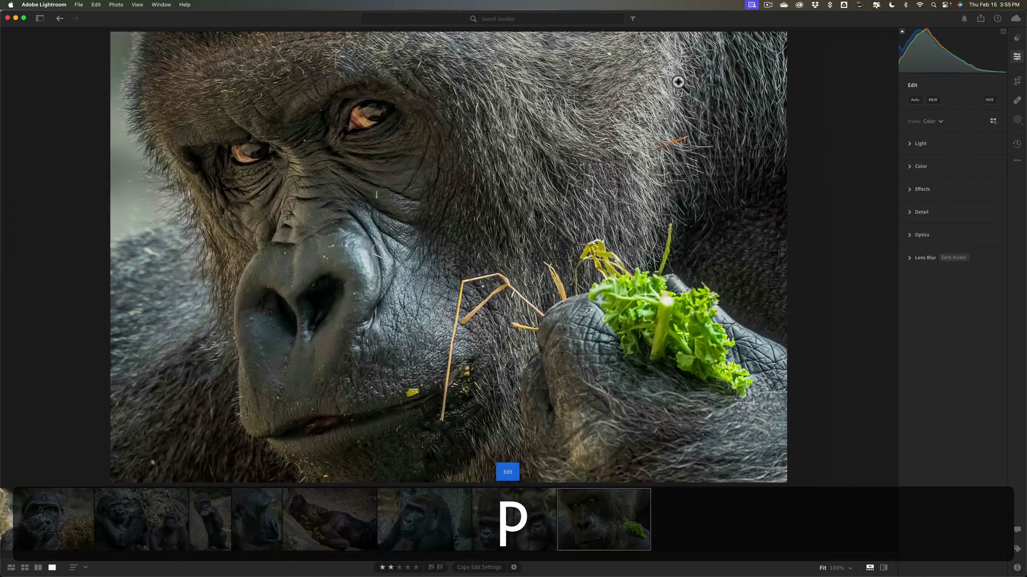
pyautogui.hotkey('shift', 'p')
pyautogui.click(40, 18)
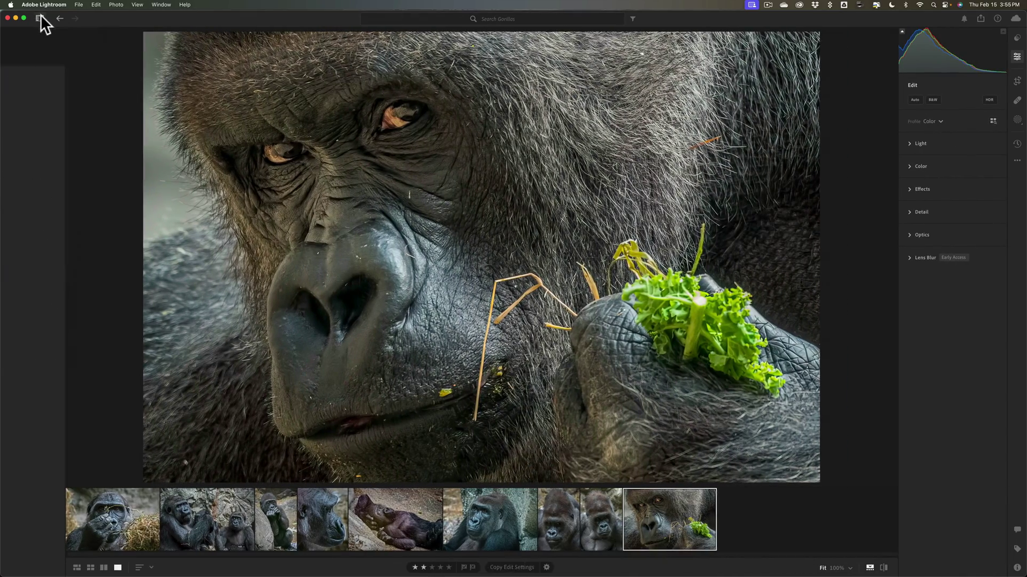
pyautogui.click(1016, 57)
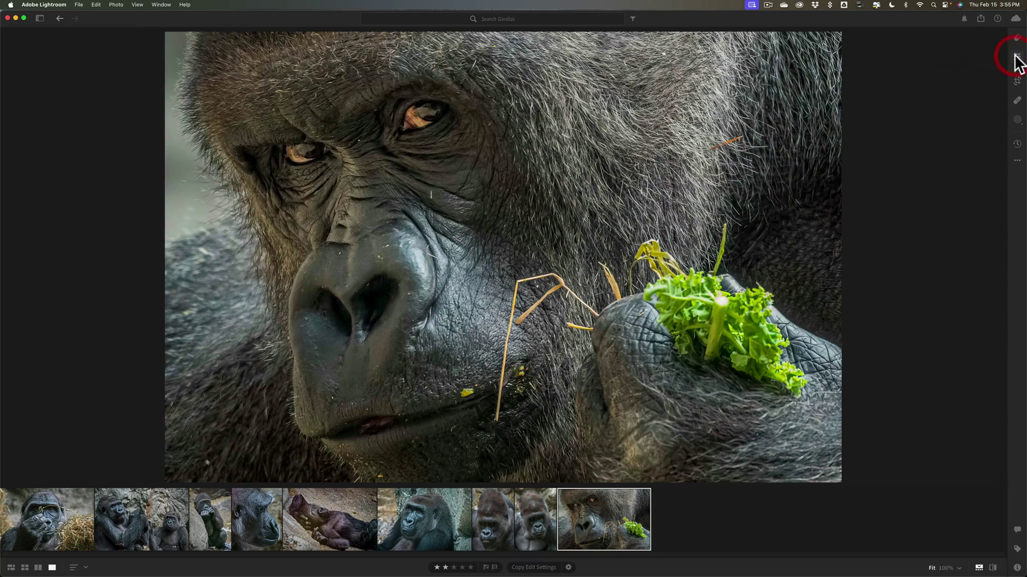
pyautogui.click(1016, 56)
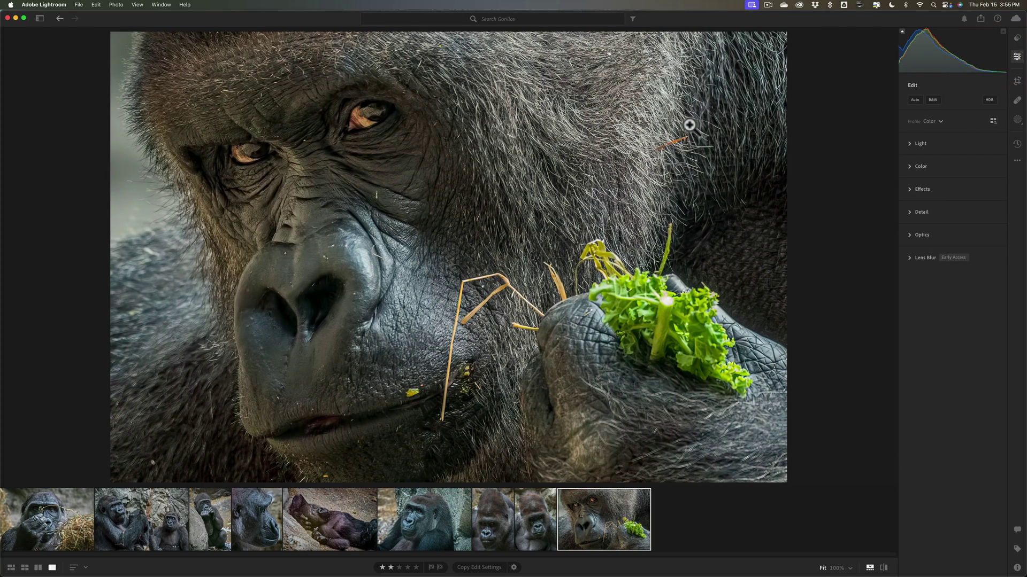